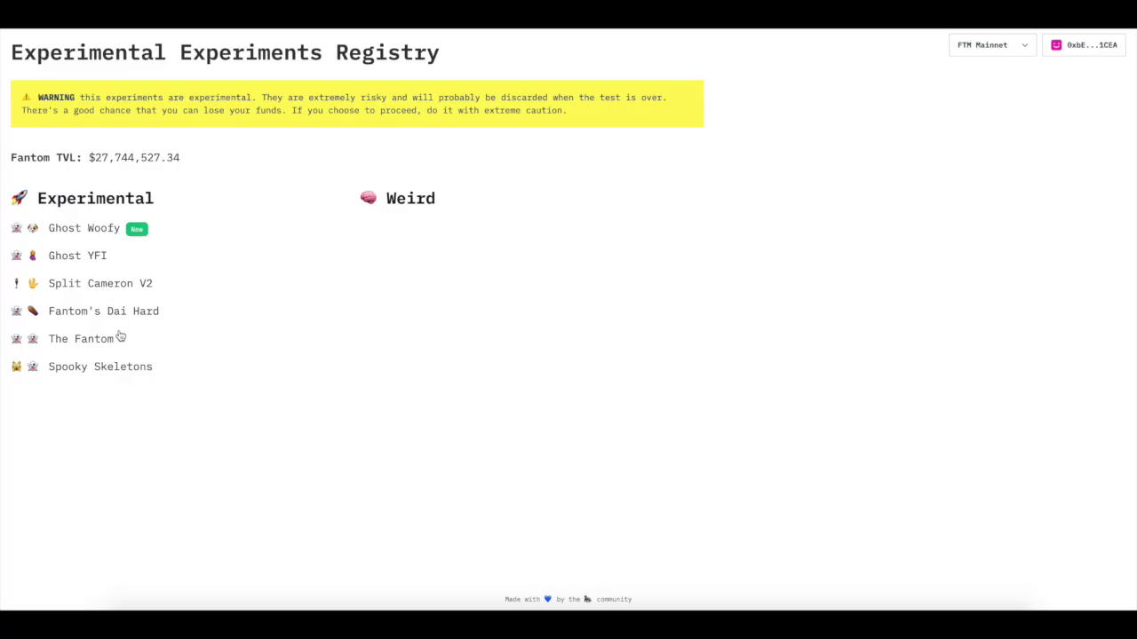
Open the Split Cameron V2 vault, examine its details and 2crv strategy, and return to the experiments registry
left_click(111, 294)
scroll(323, 449, "down", 2)
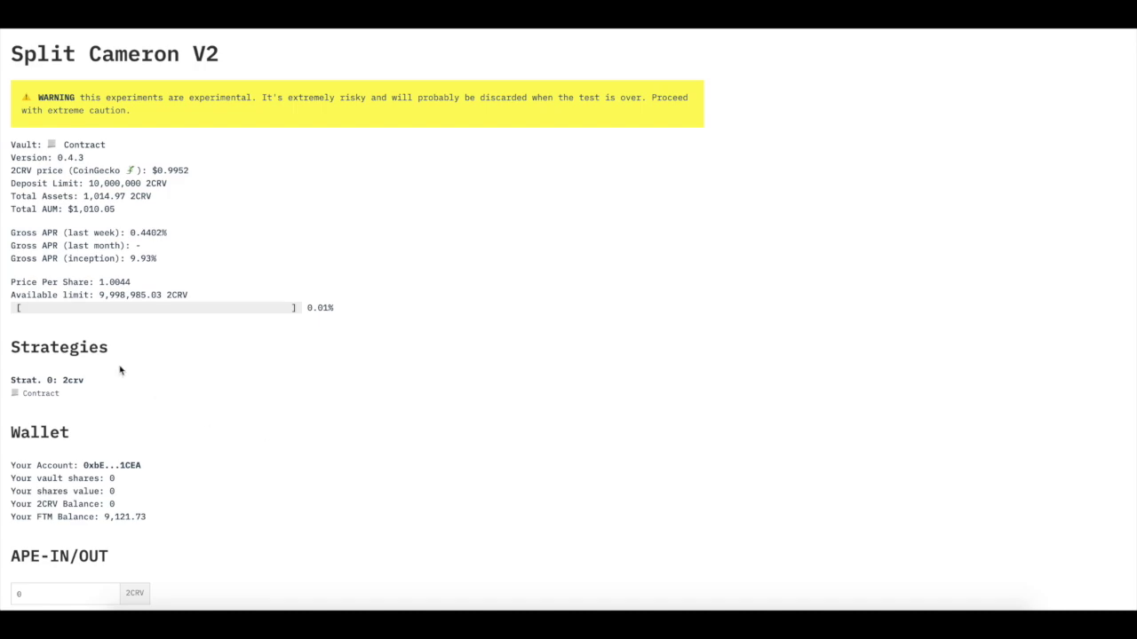
scroll(119, 370, "down", 1)
left_click_drag(85, 335, 10, 333)
scroll(192, 305, "up", 3)
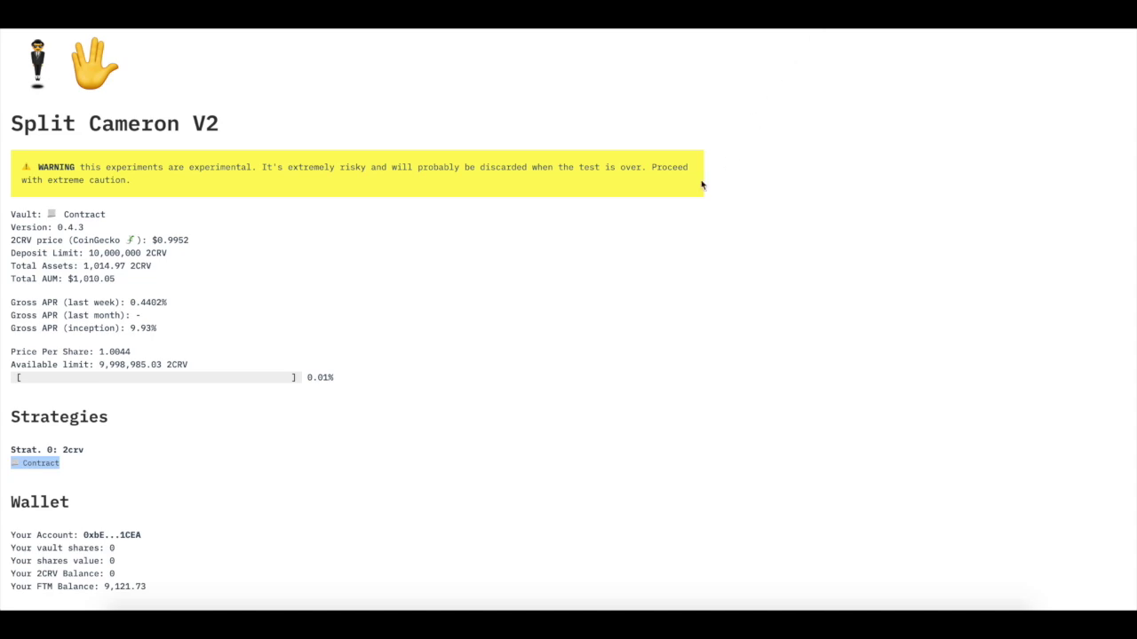
scroll(296, 442, "left", 5)
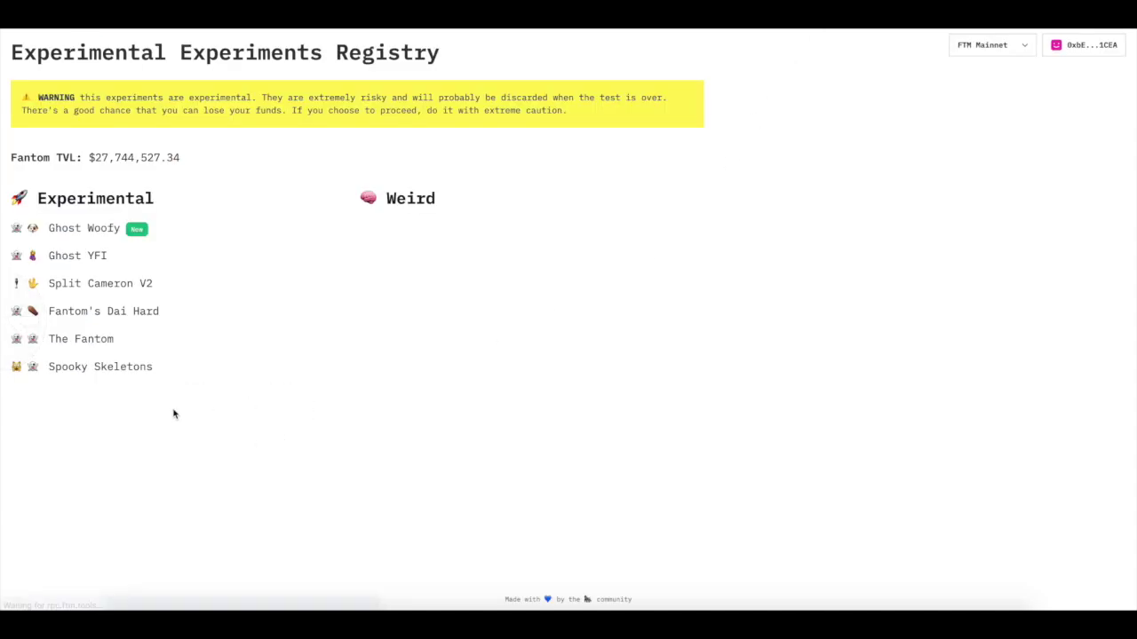
Open The Fantom vault from the Experimental list and look through its details and strategies
left_click(57, 339)
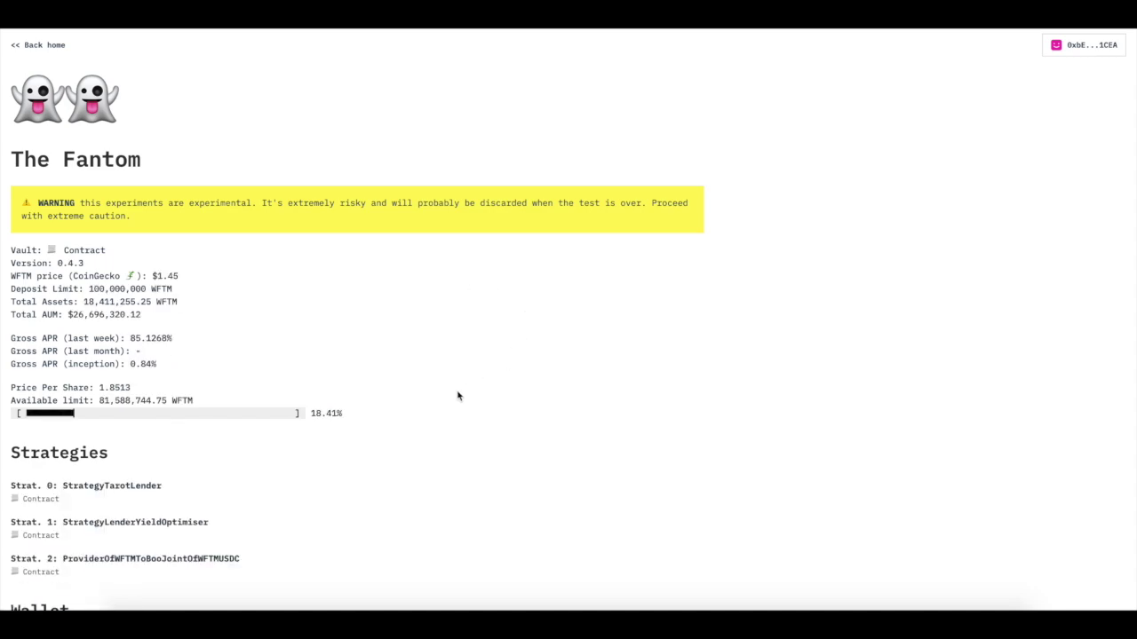
scroll(458, 395, "down", 4)
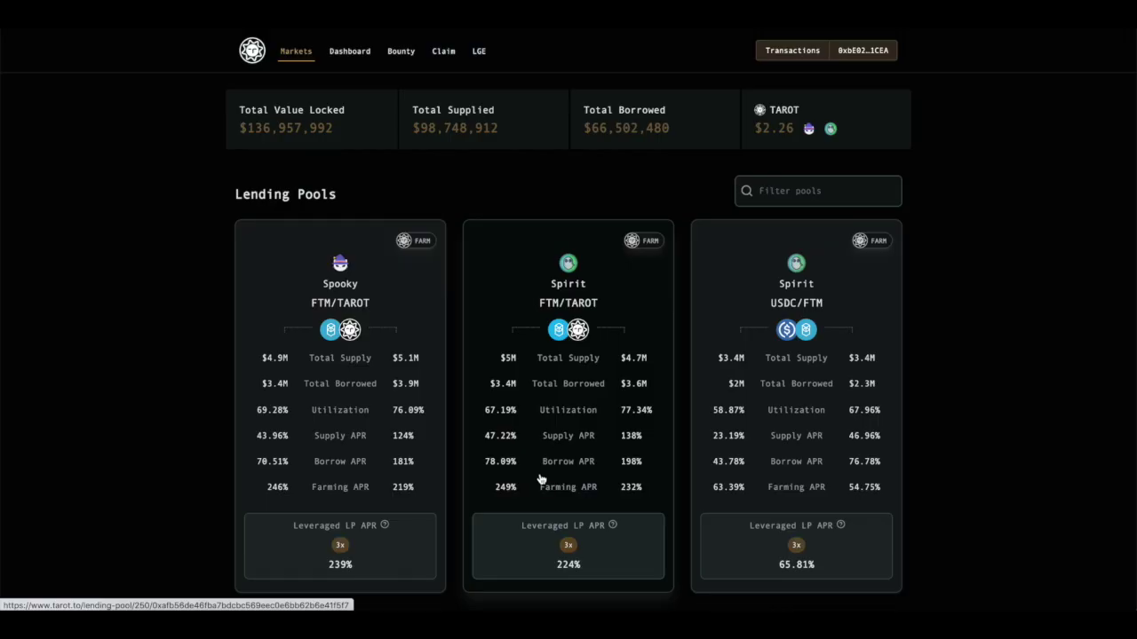
Switch to Tarot and examine the supply, borrow and farming APRs of the FTM lending pools
scroll(524, 296, "down", 2)
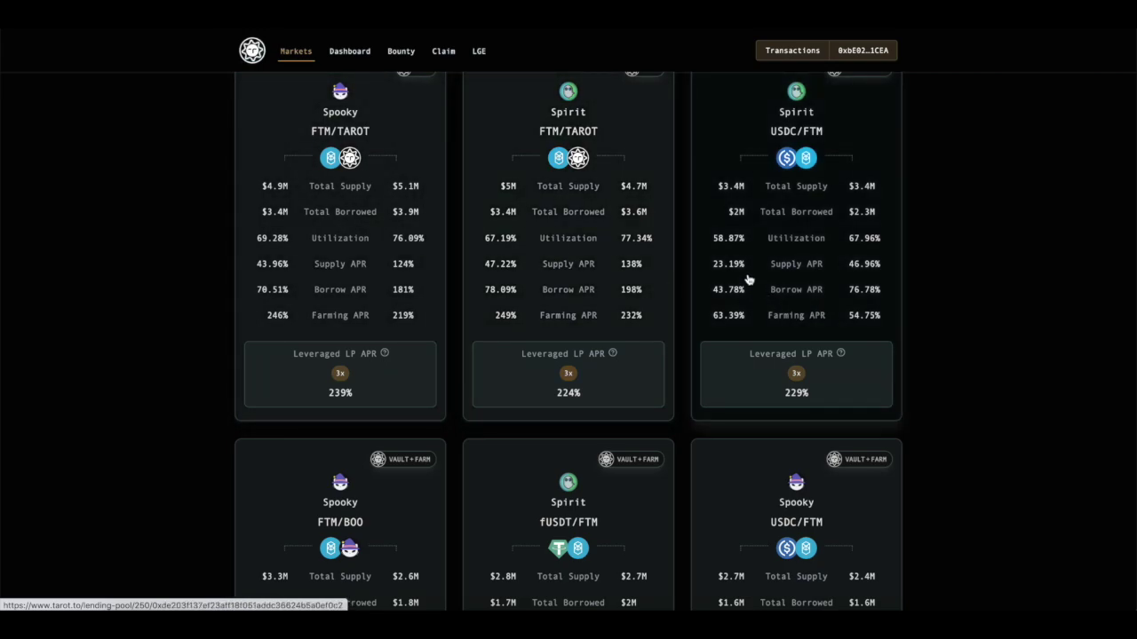
scroll(749, 280, "down", 2)
scroll(746, 282, "up", 3)
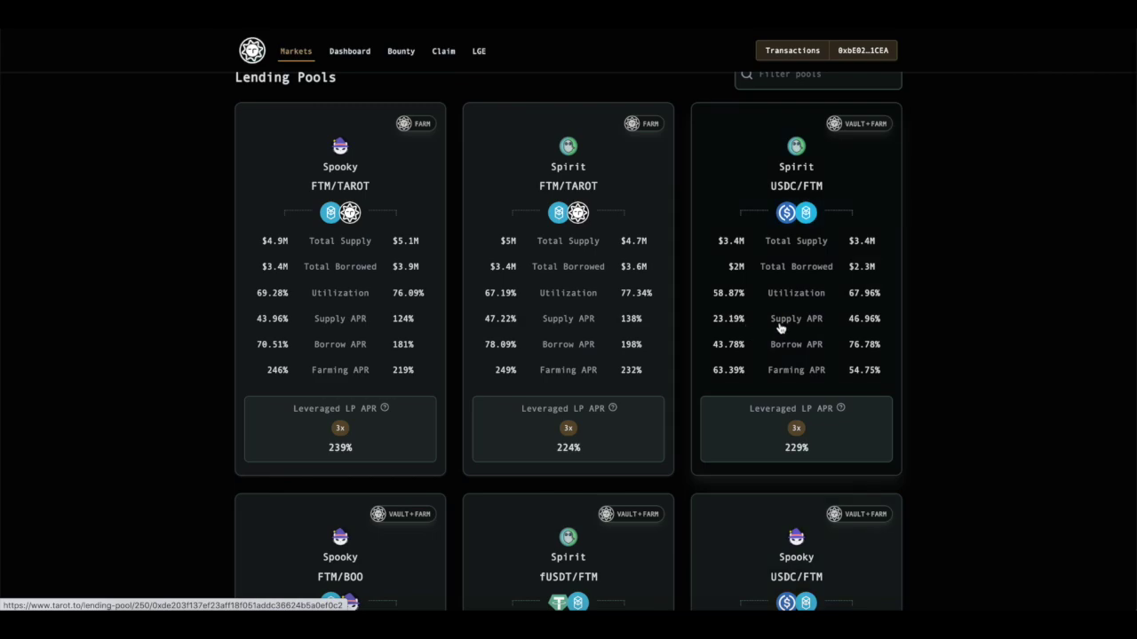
scroll(875, 322, "down", 3)
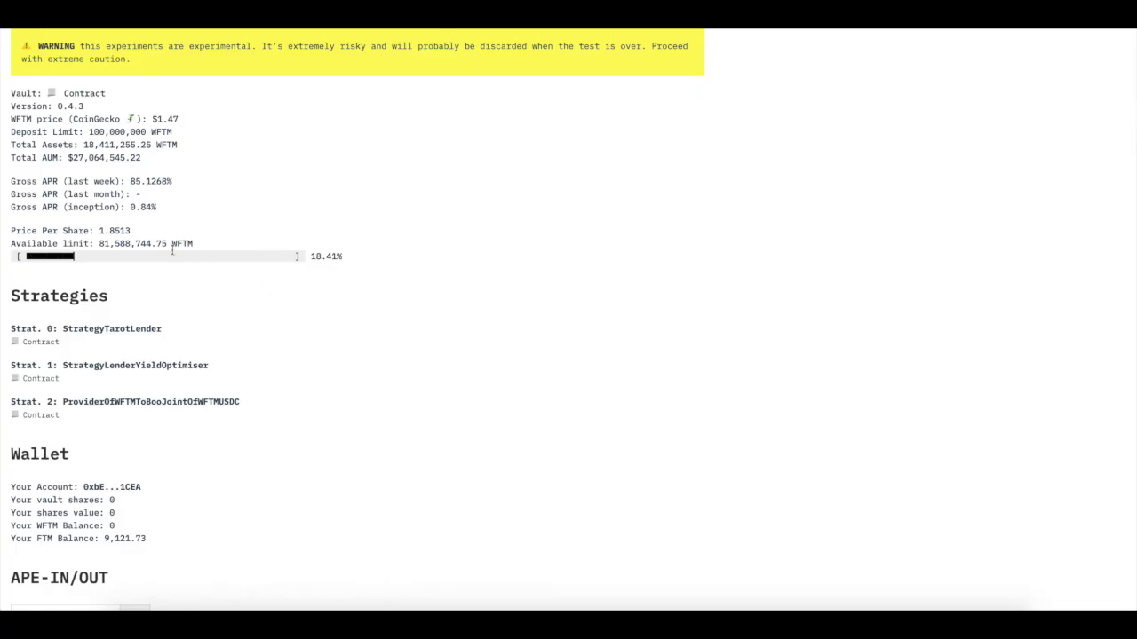
Switch back to The Fantom vault page and examine its last-week gross APR and listed strategies
left_click_drag(173, 181, 128, 181)
scroll(220, 423, "down", 1)
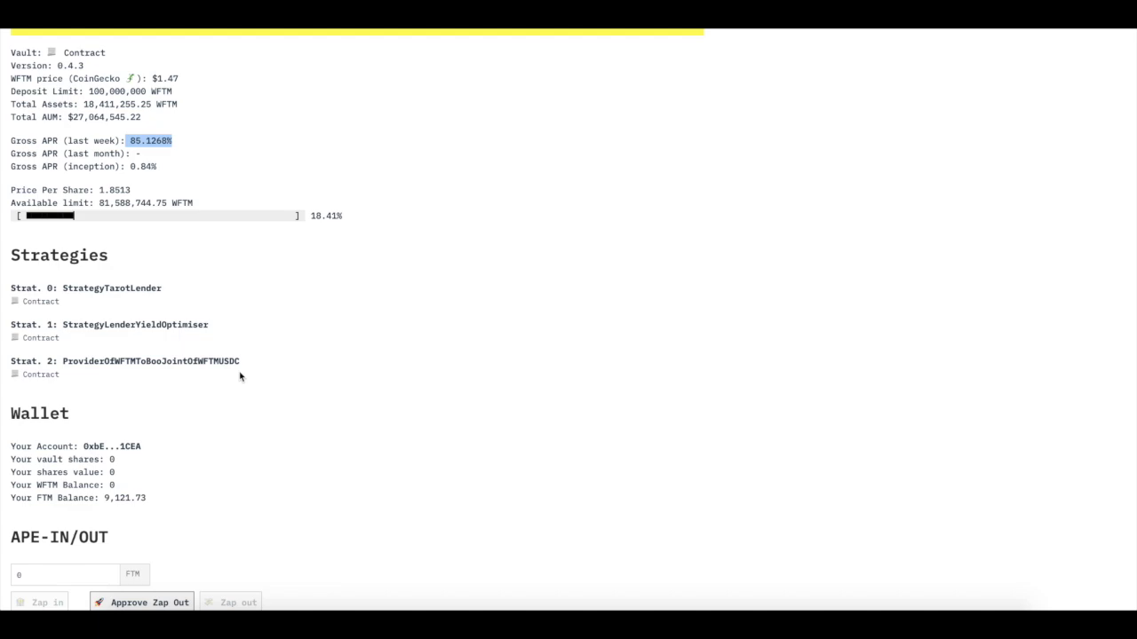
scroll(223, 298, "down", 1)
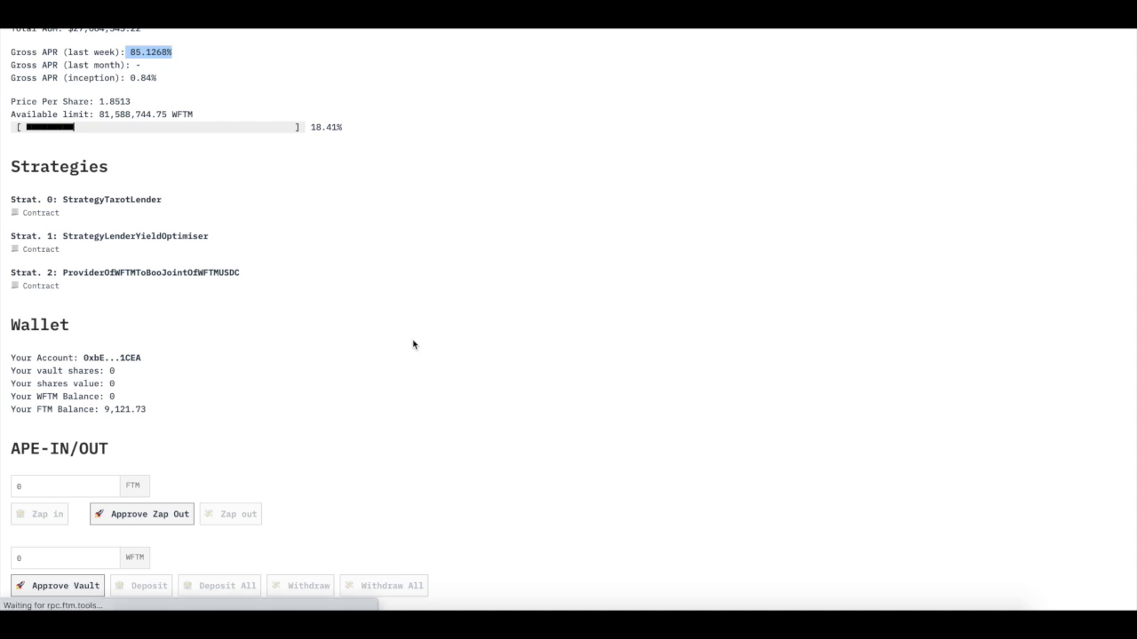
Zap 9115 FTM into The Fantom vault and confirm the deposit in the wallet
scroll(193, 607, "down", 4)
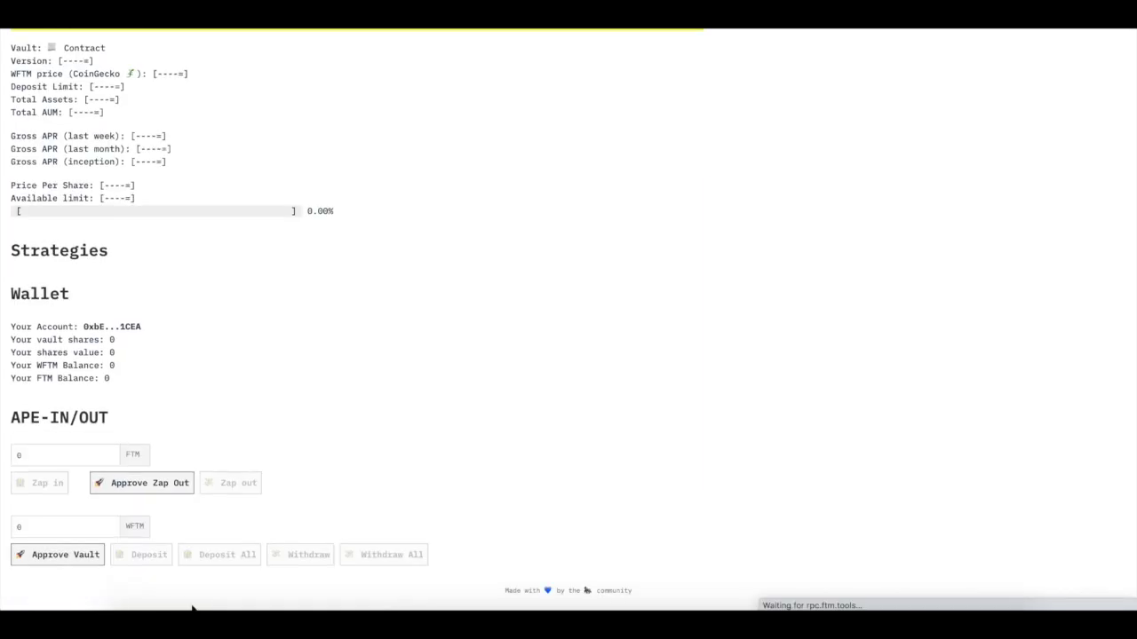
scroll(195, 491, "down", 2)
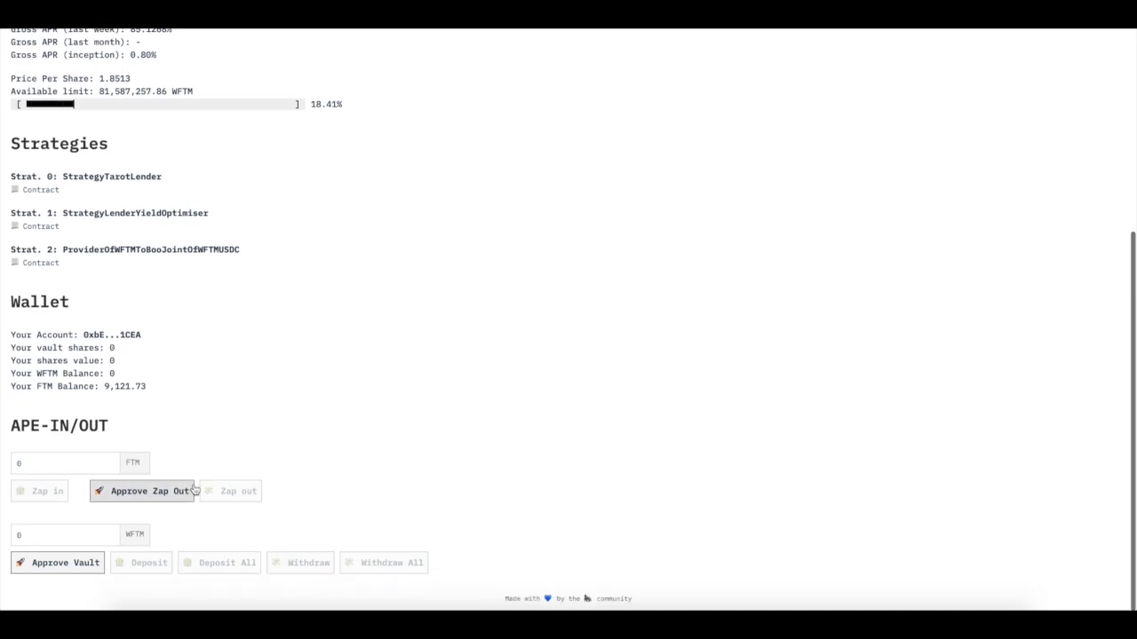
left_click(74, 465)
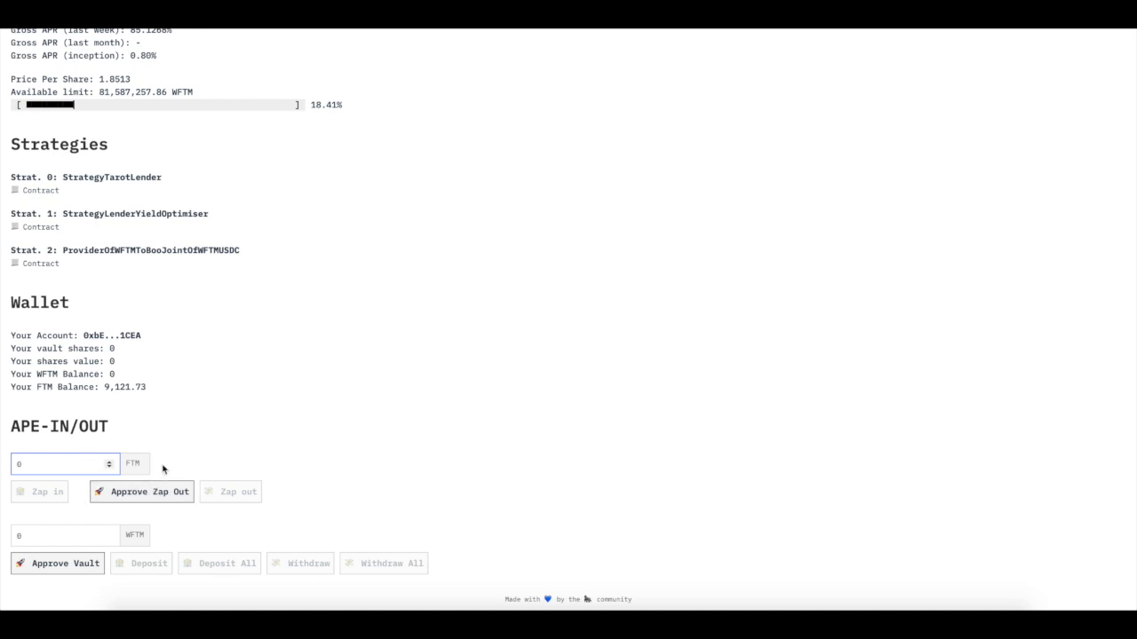
type("9100")
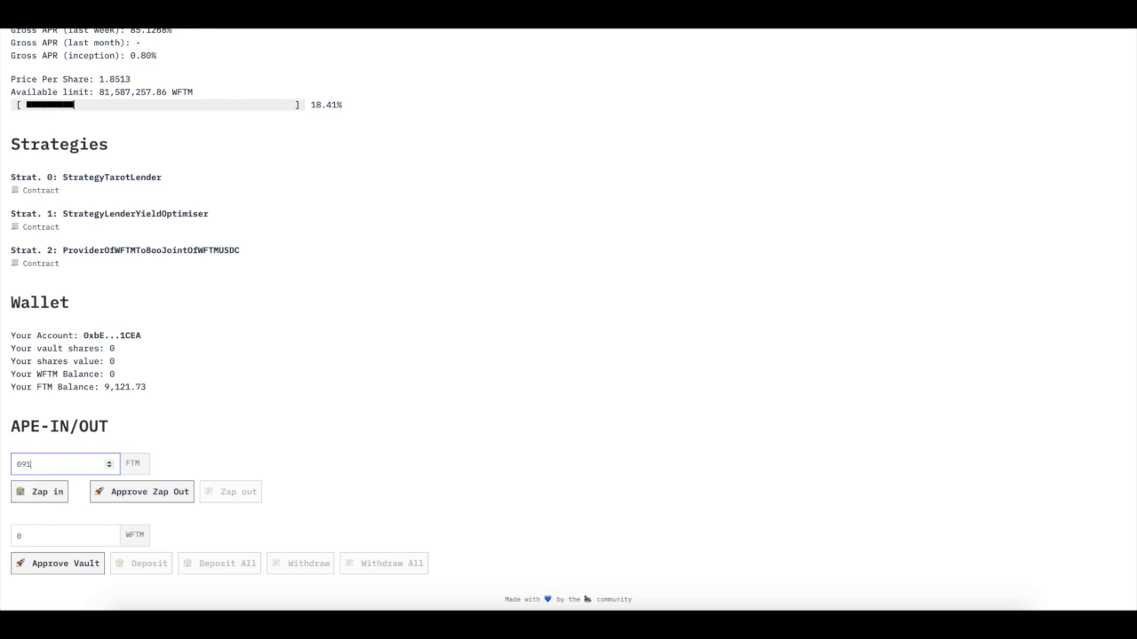
key("BackSpace")
key("BackSpace")
key("BackSpace")
key("BackSpace")
key("BackSpace")
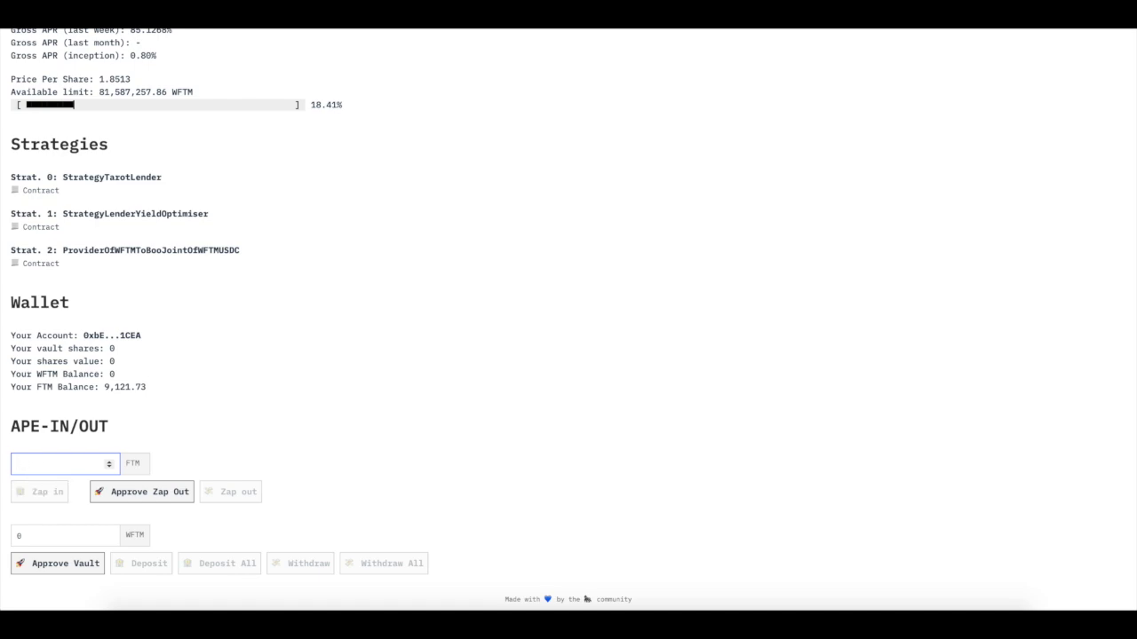
type("9115")
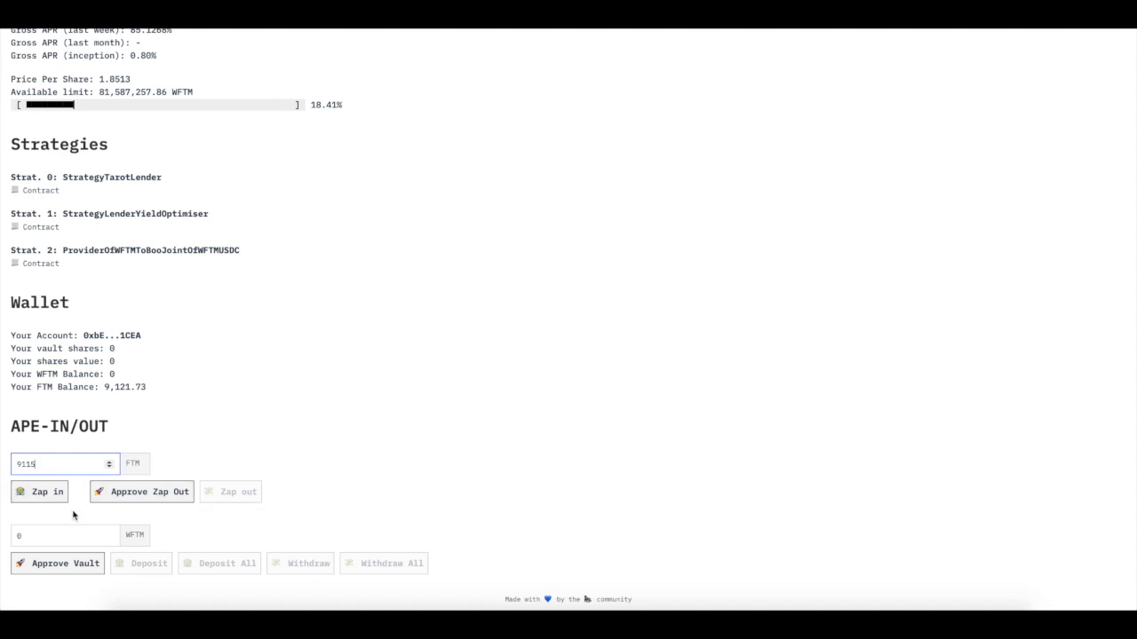
left_click(57, 502)
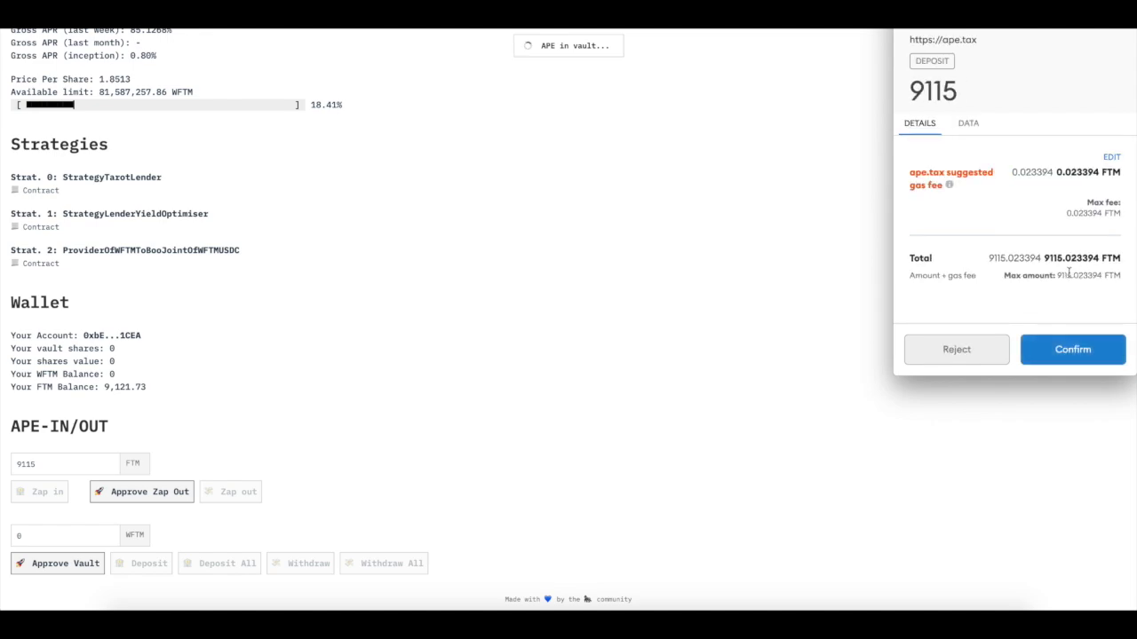
left_click(1075, 350)
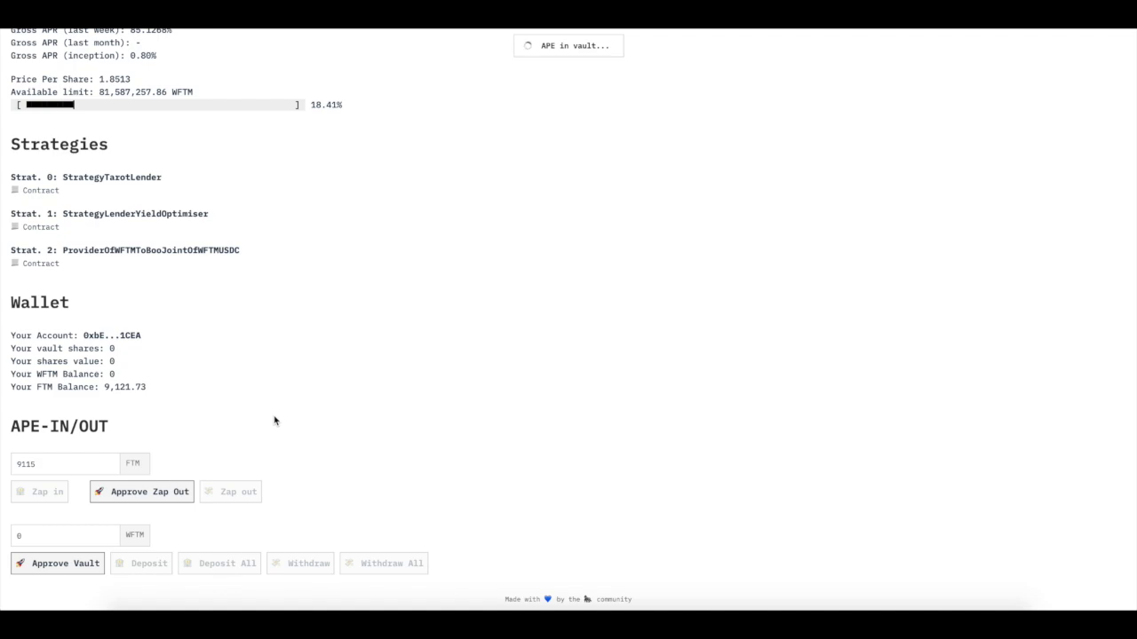
Check the wallet's vault shares, share value and FTM balance on the vault page after the deposit
scroll(275, 421, "up", 3)
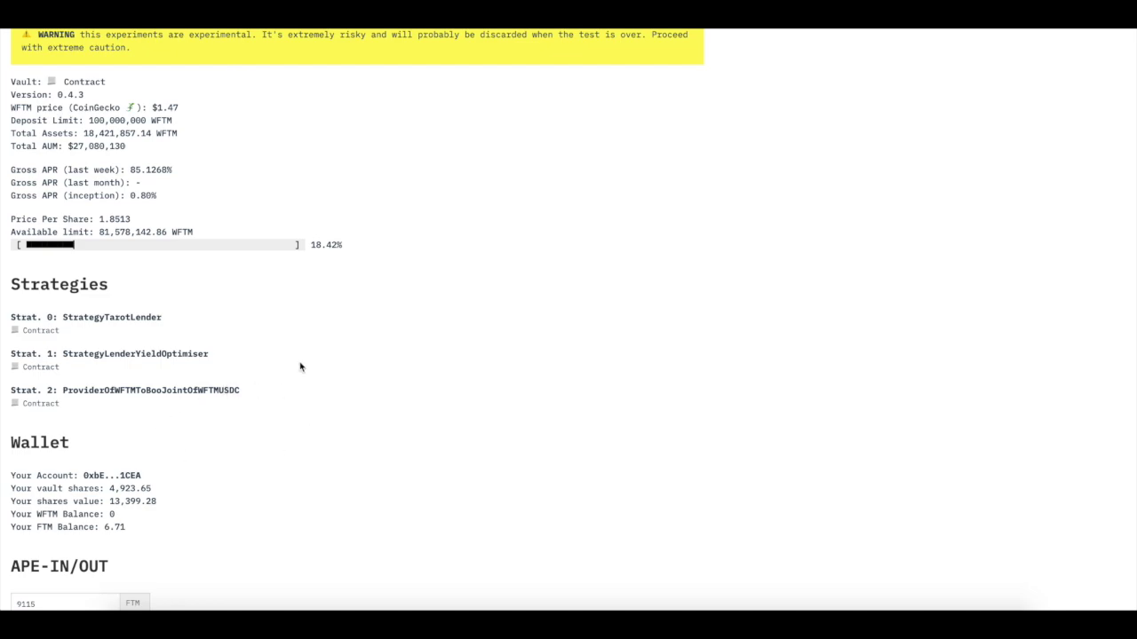
scroll(304, 367, "up", 3)
scroll(304, 367, "down", 5)
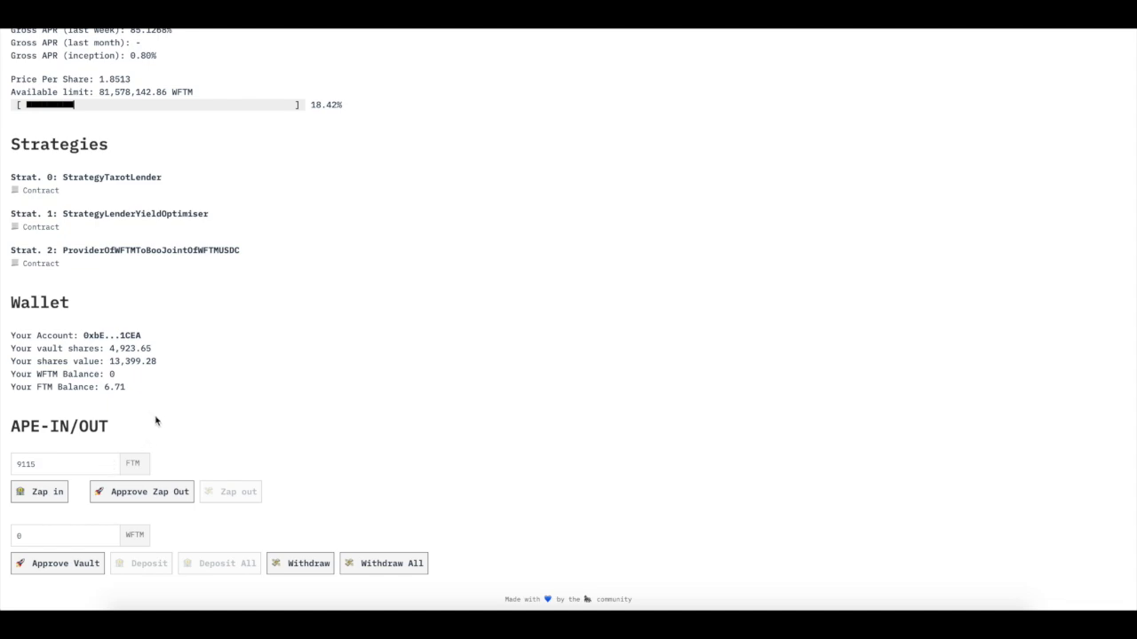
scroll(383, 269, "up", 2)
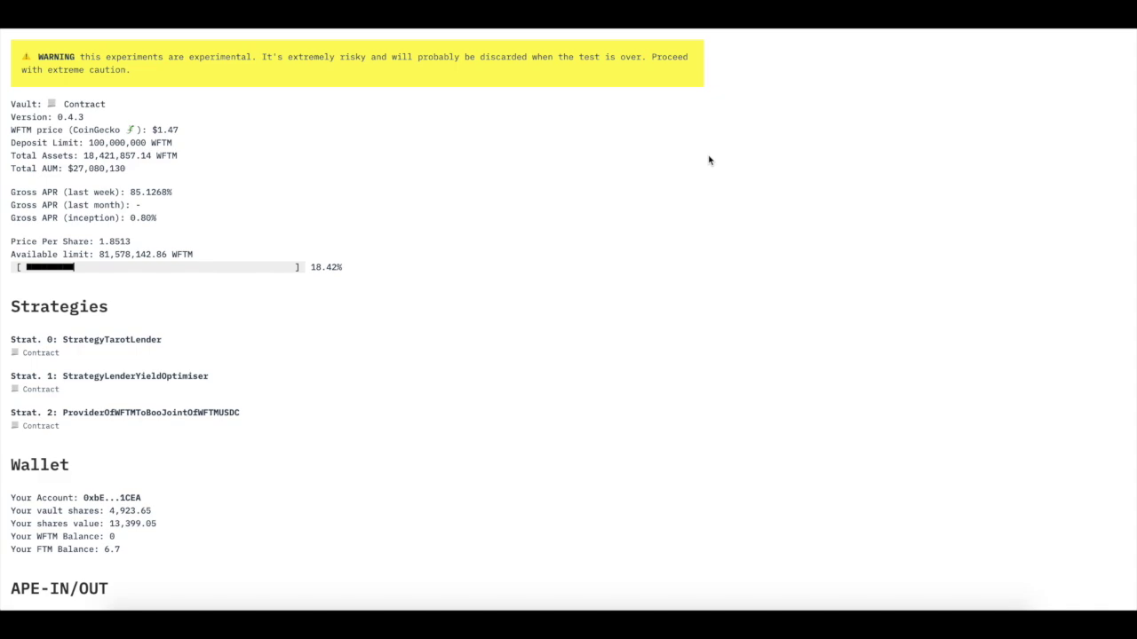
scroll(708, 160, "down", 2)
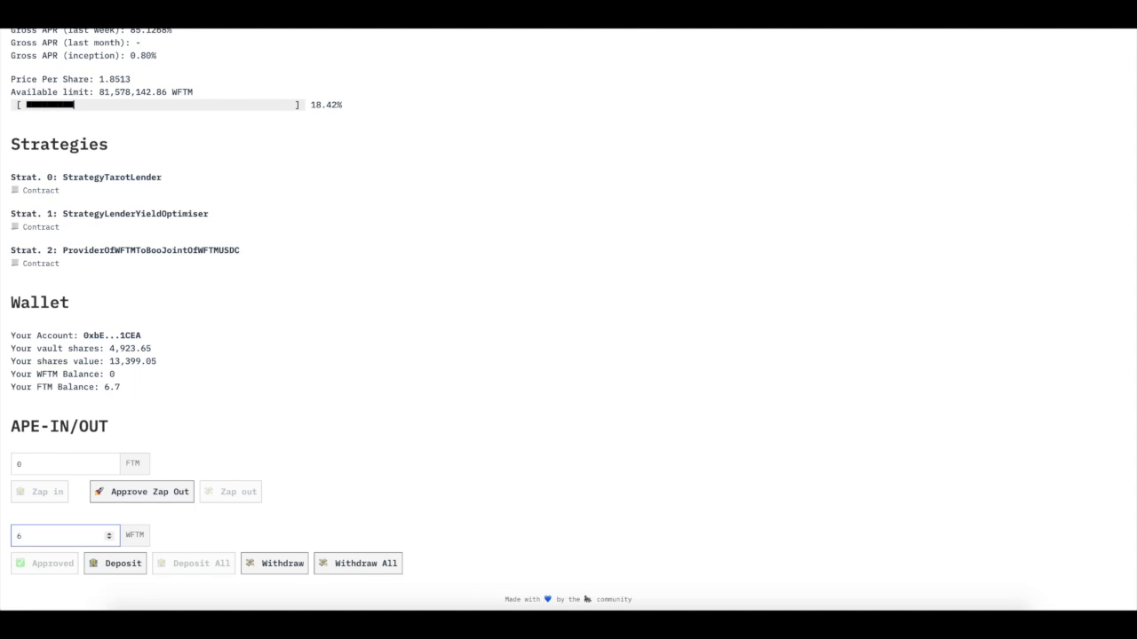
scroll(675, 259, "up", 4)
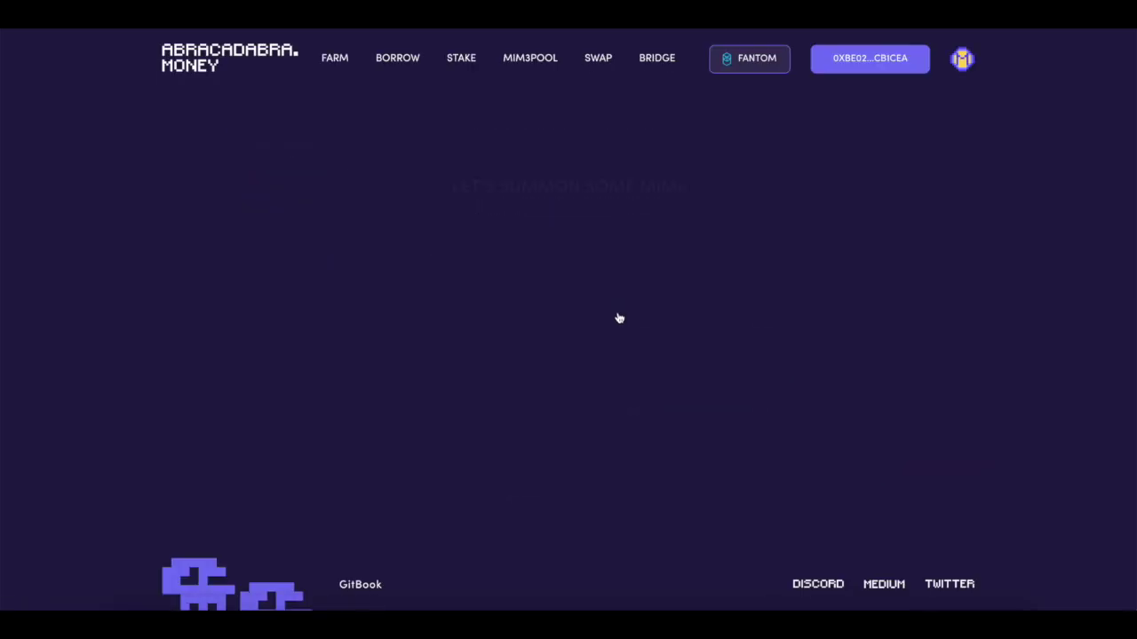
Switch to Abracadabra, open the yvWFTM borrowing market and set the collateral deposit to the maximum yvWFTM balance
left_click(430, 509)
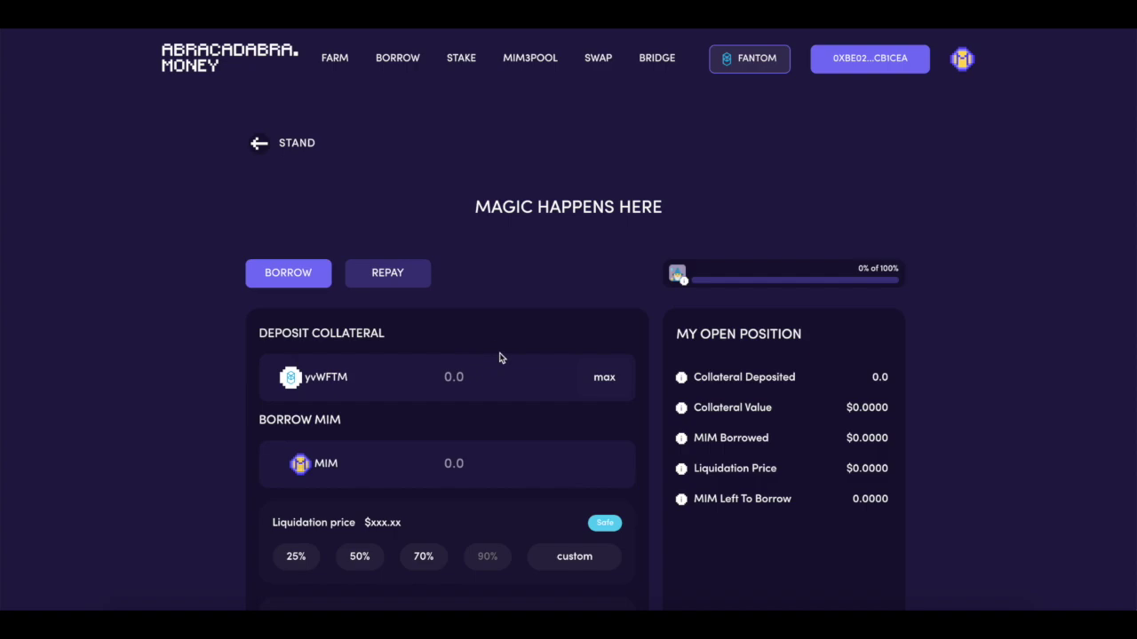
scroll(499, 357, "down", 1)
left_click(597, 300)
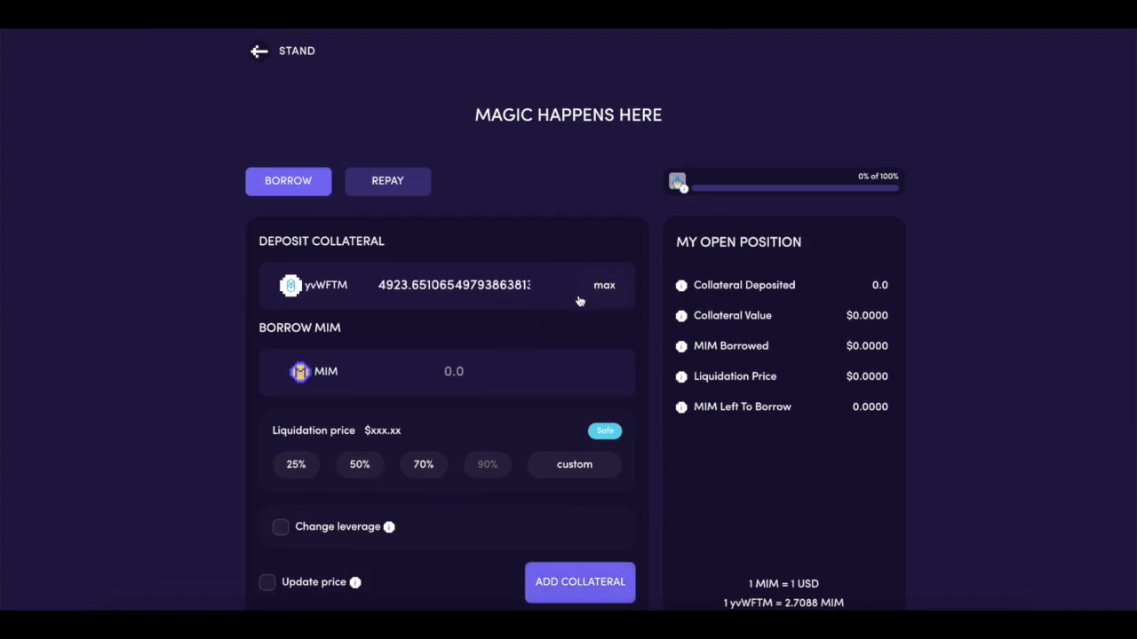
double_click(405, 286)
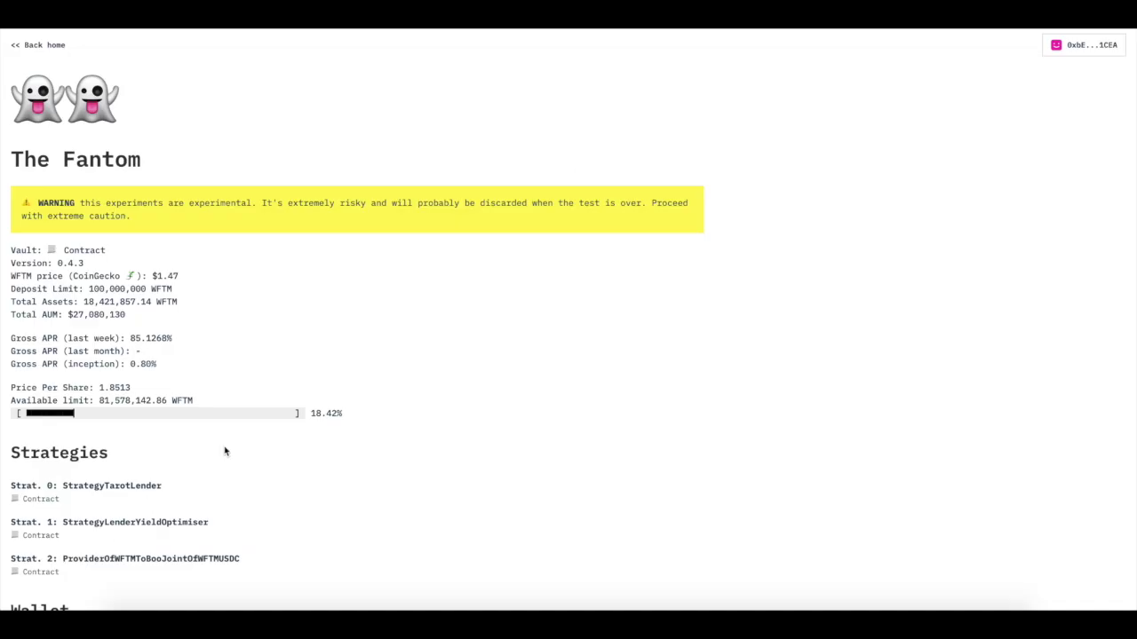
Switch back to The Fantom vault page and examine the vault shares, price per share and last-week gross APR
scroll(226, 452, "down", 3)
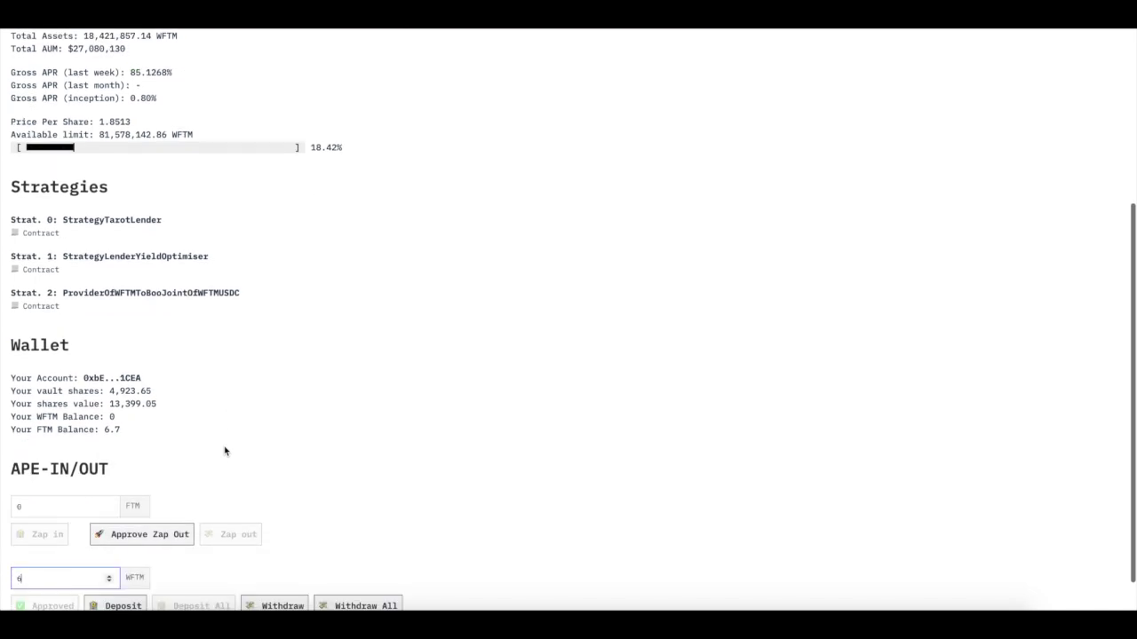
scroll(236, 490, "down", 1)
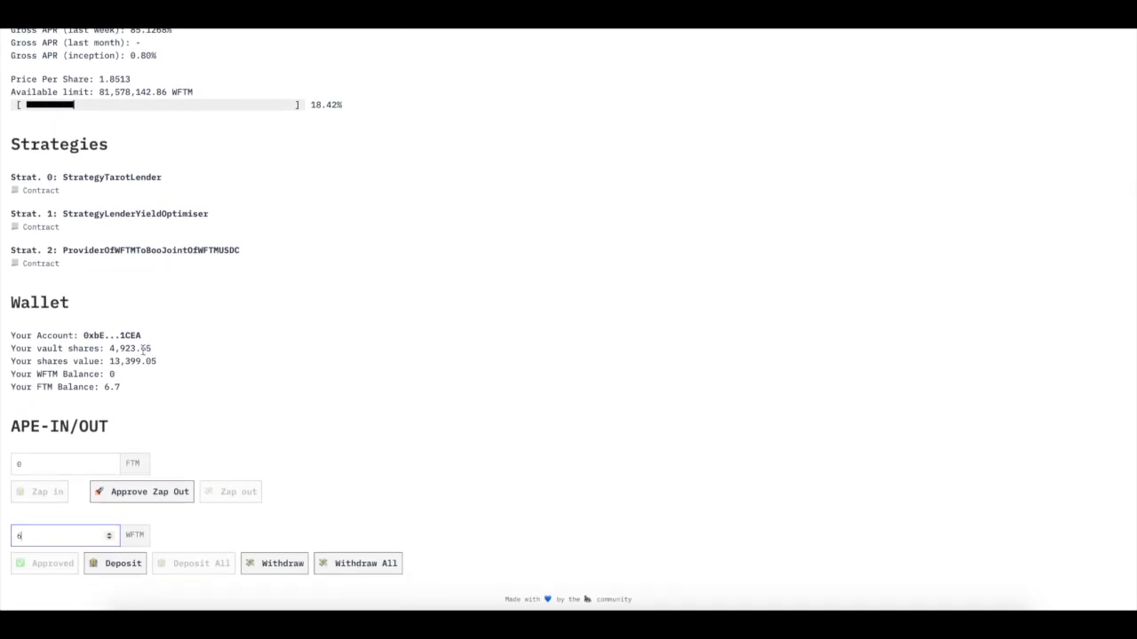
left_click_drag(149, 349, 95, 349)
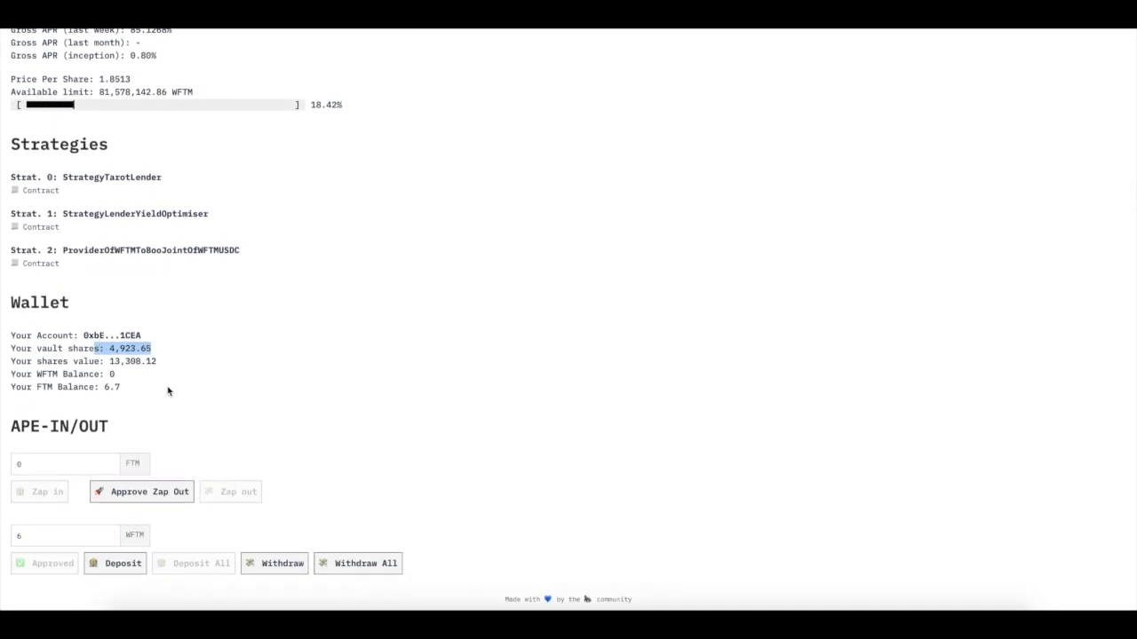
double_click(112, 347)
scroll(293, 364, "up", 3)
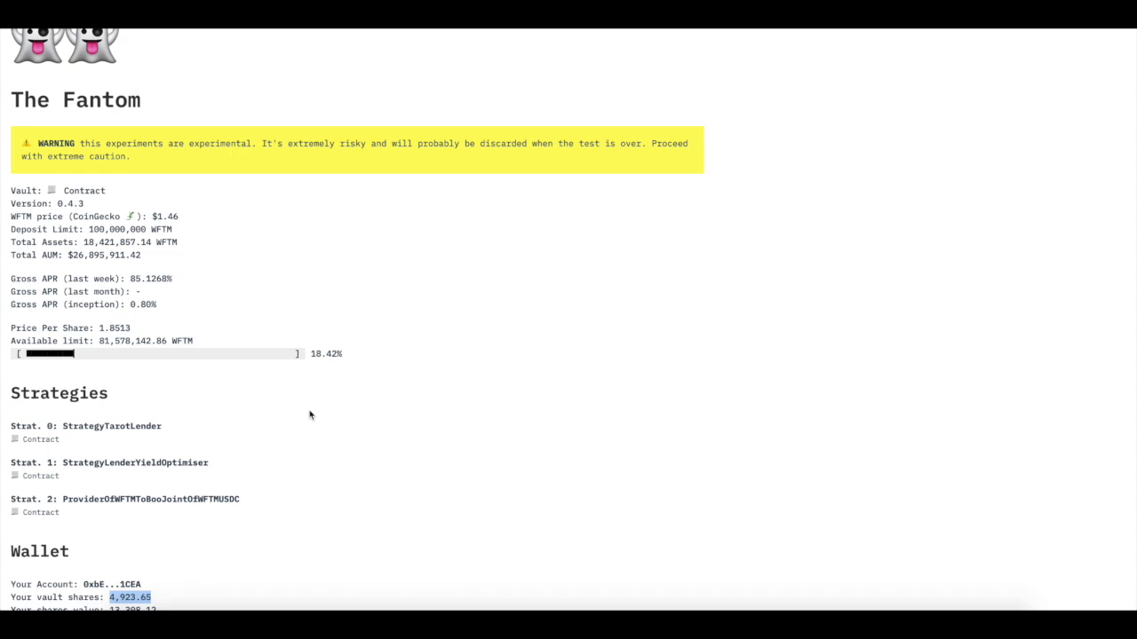
left_click_drag(152, 330, 94, 328)
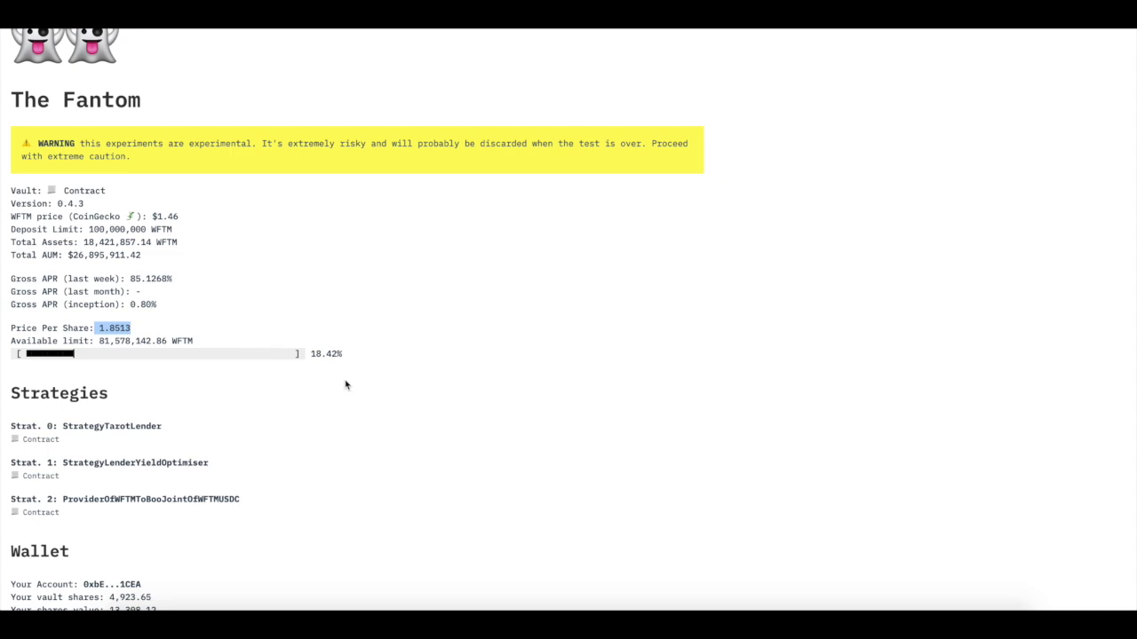
left_click_drag(174, 279, 130, 279)
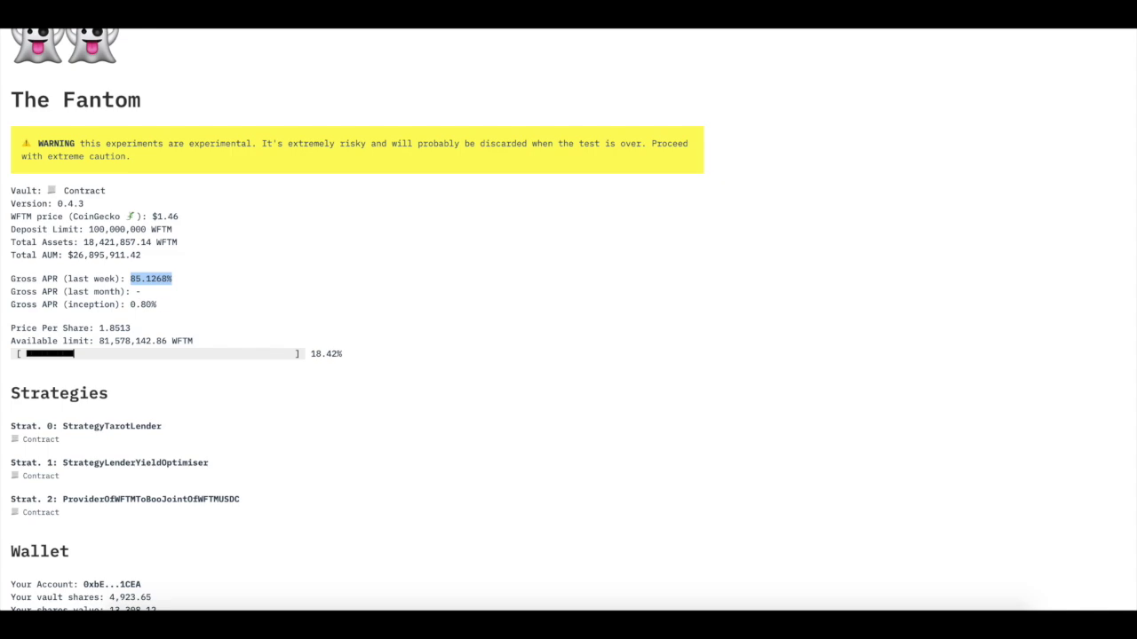
scroll(585, 272, "down", 3)
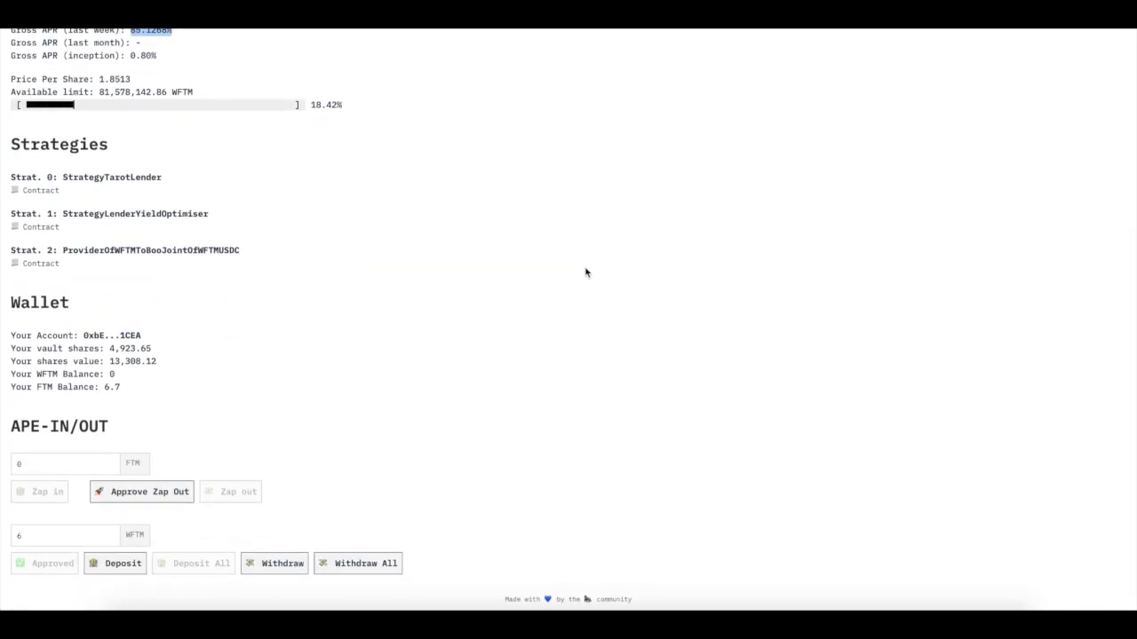
scroll(585, 272, "up", 4)
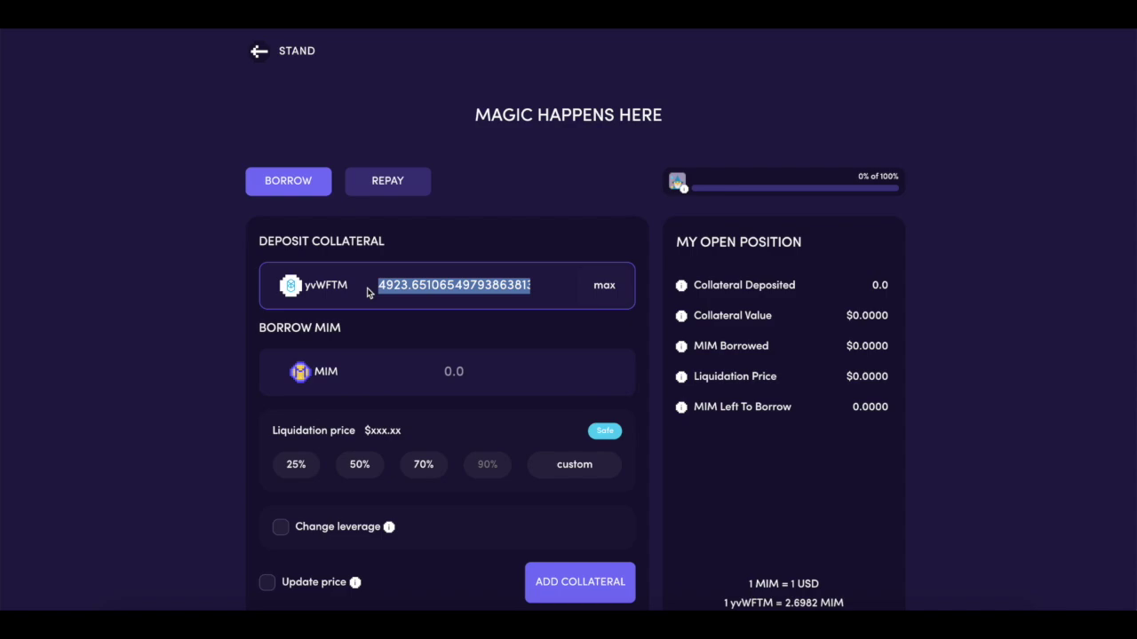
Set the MIM borrow amount to the 50% preset and check the liquidation price against the yvWFTM exchange rate
scroll(367, 291, "down", 1)
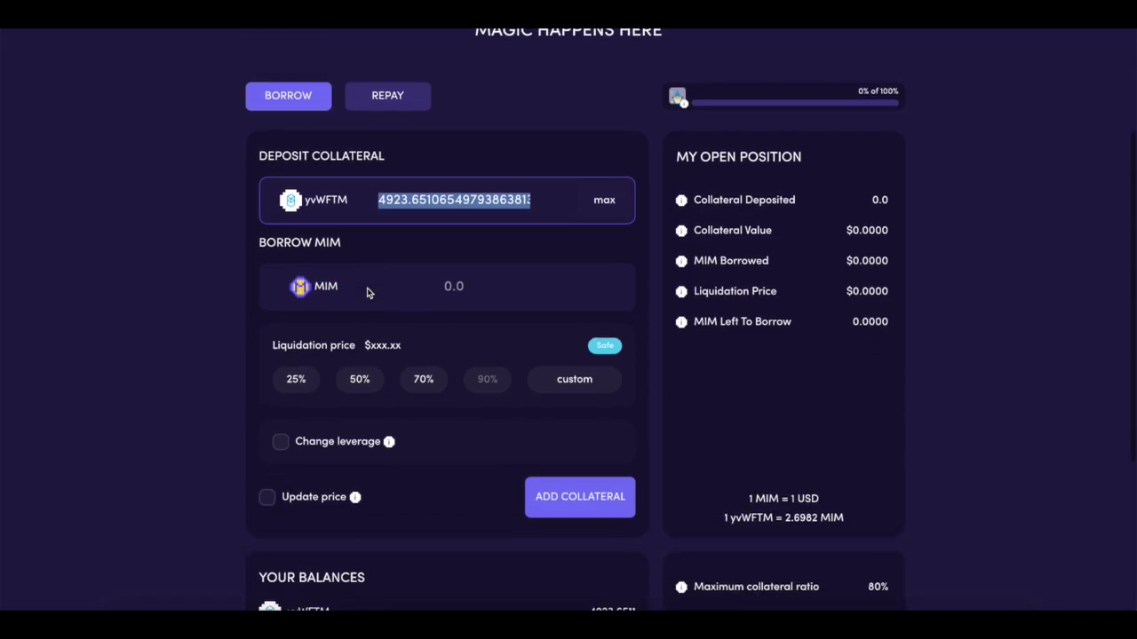
left_click(360, 377)
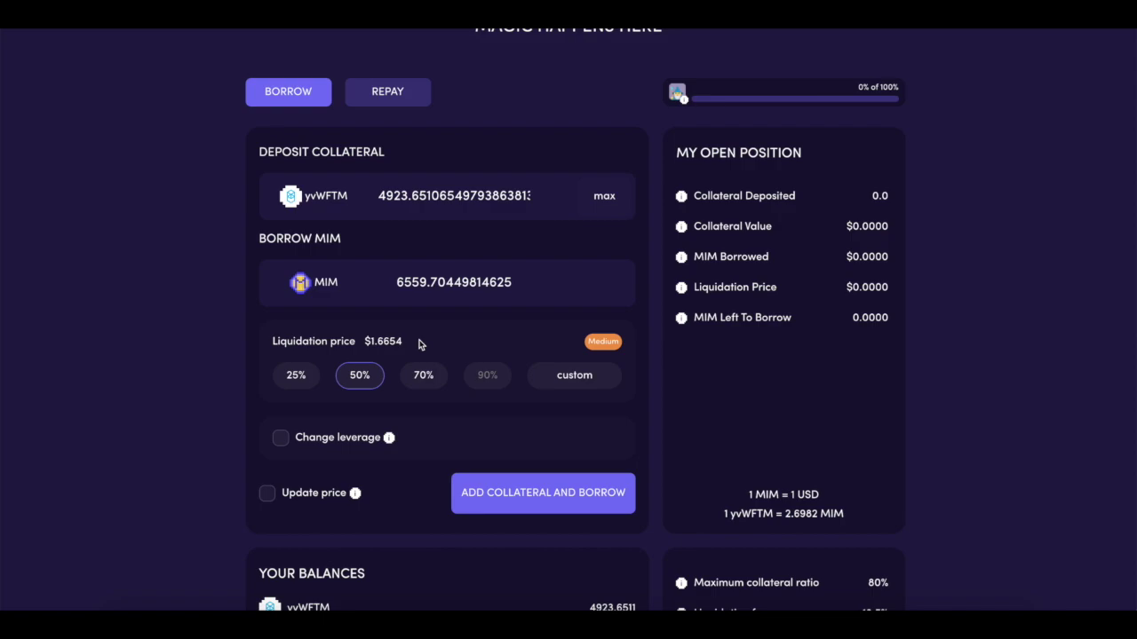
scroll(708, 538, "down", 3)
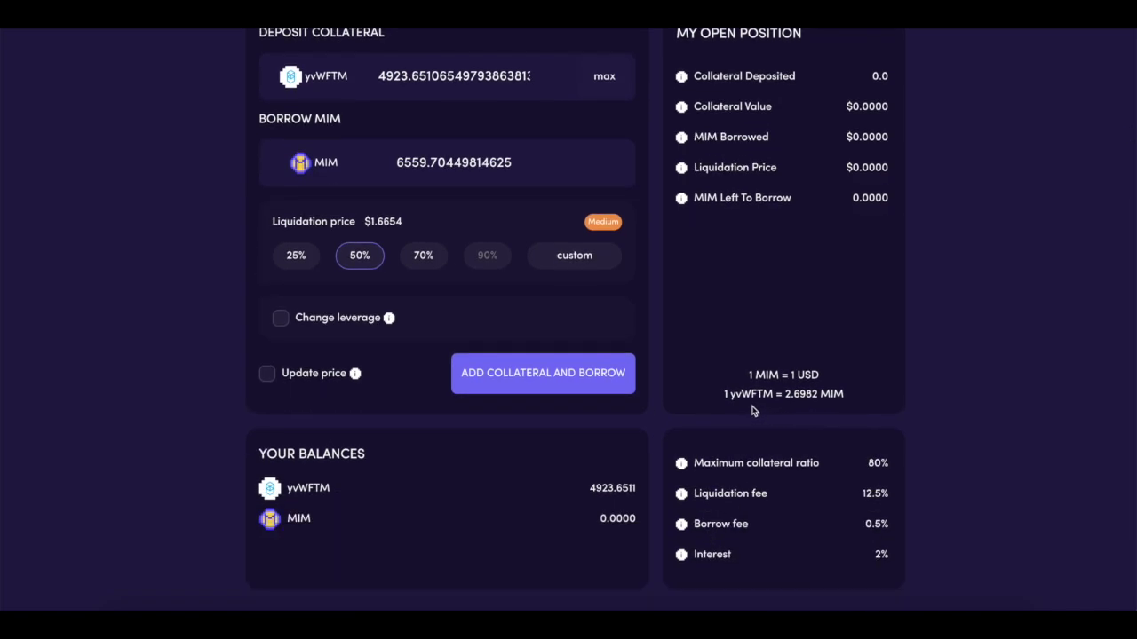
left_click_drag(825, 396, 775, 392)
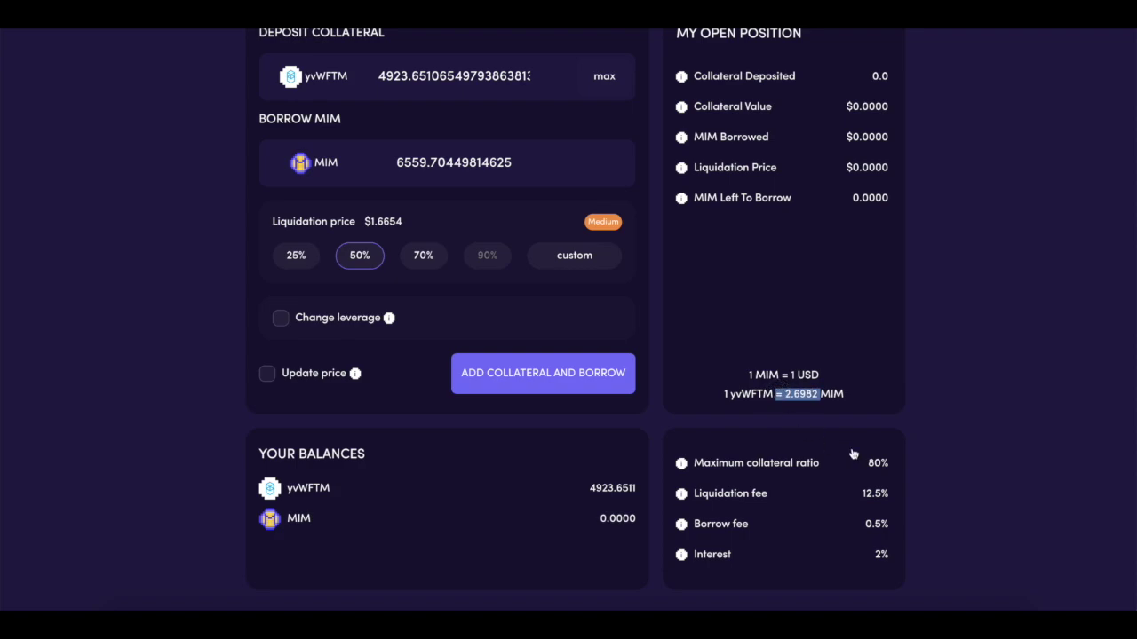
scroll(851, 444, "up", 2)
left_click_drag(414, 285, 364, 283)
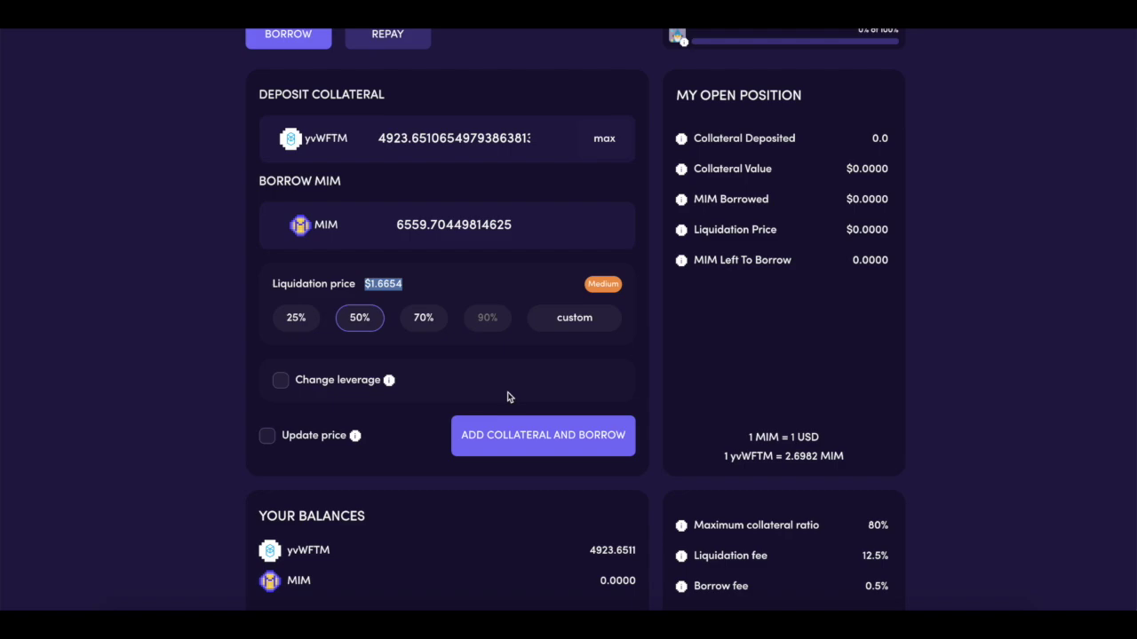
Enable leverage for the yvWFTM position with 5x loops and review the expected MIM amount, leverage and liquidation price
left_click(282, 388)
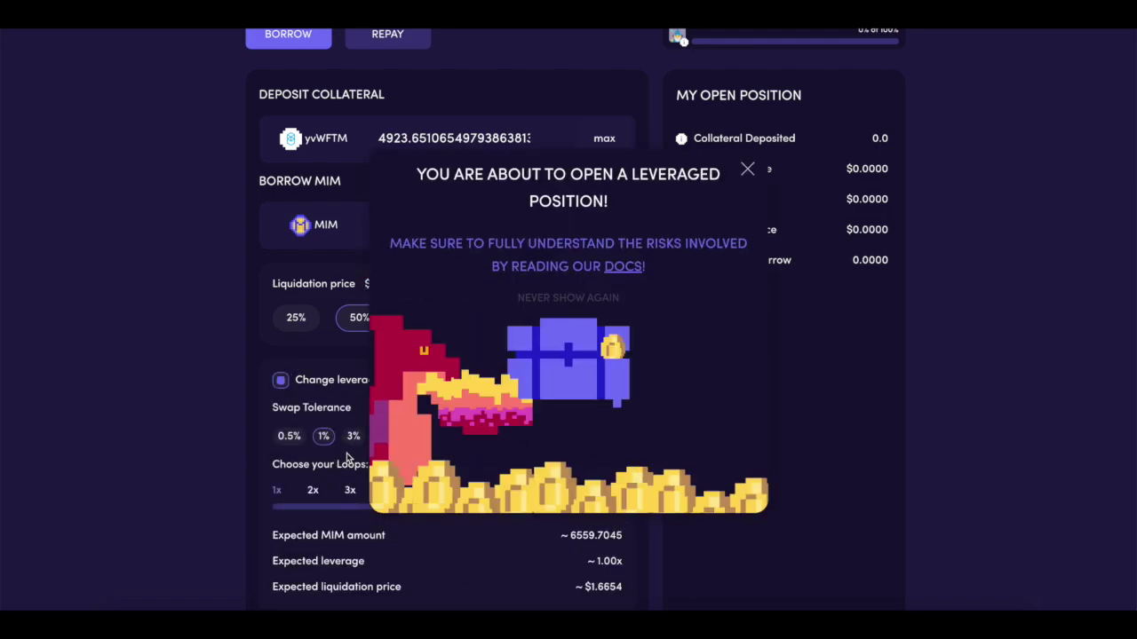
left_click(749, 171)
scroll(535, 477, "down", 2)
left_click(424, 286)
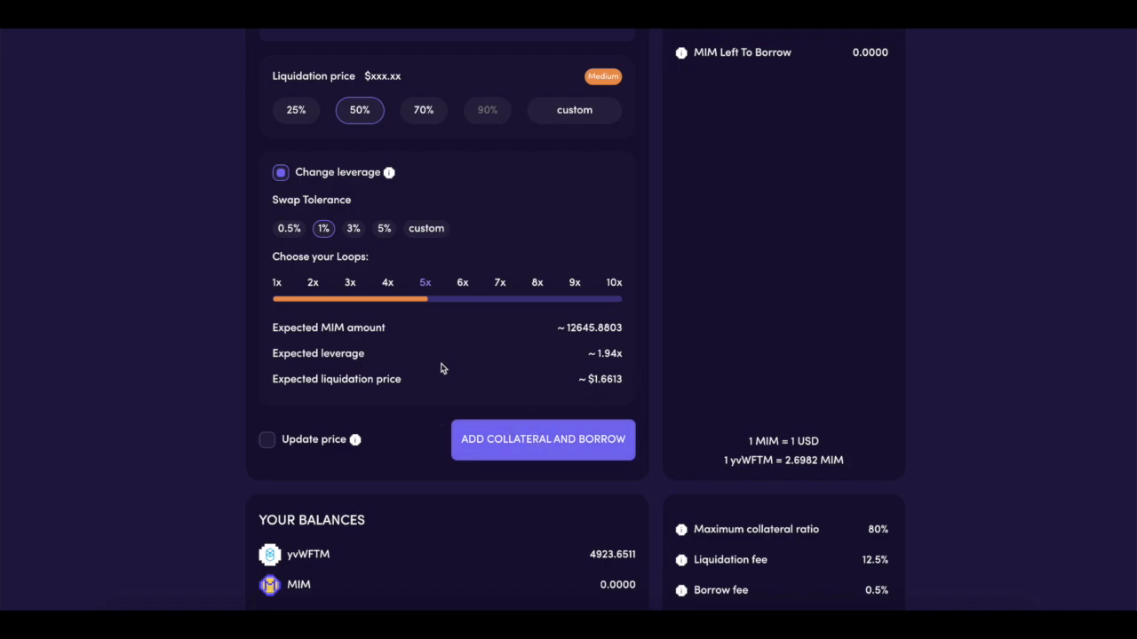
scroll(548, 375, "up", 1)
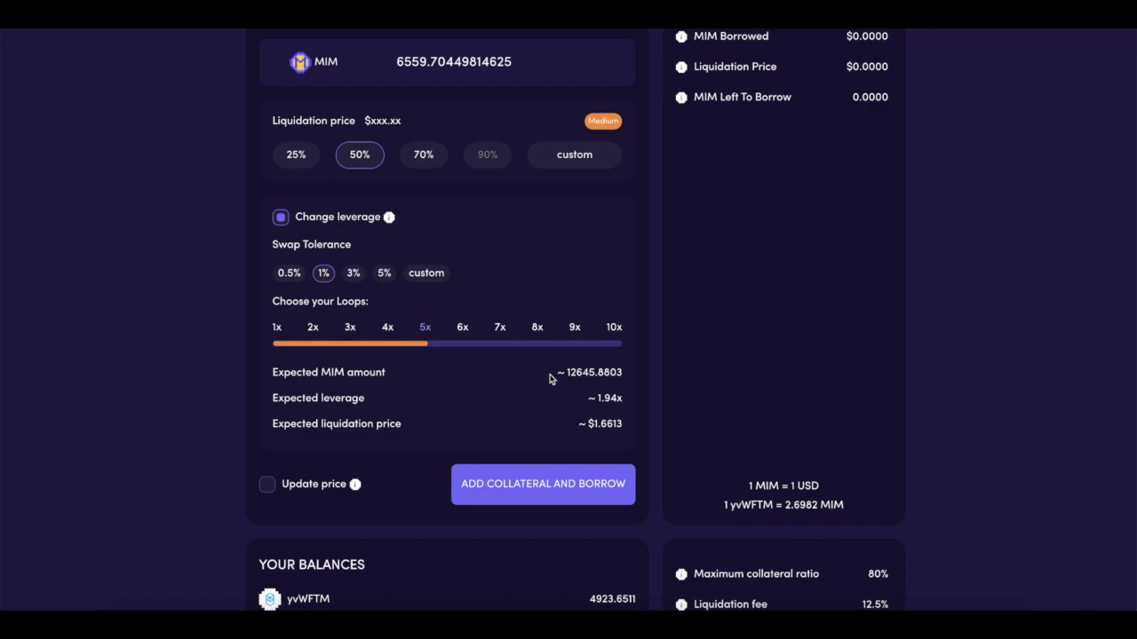
scroll(549, 379, "up", 2)
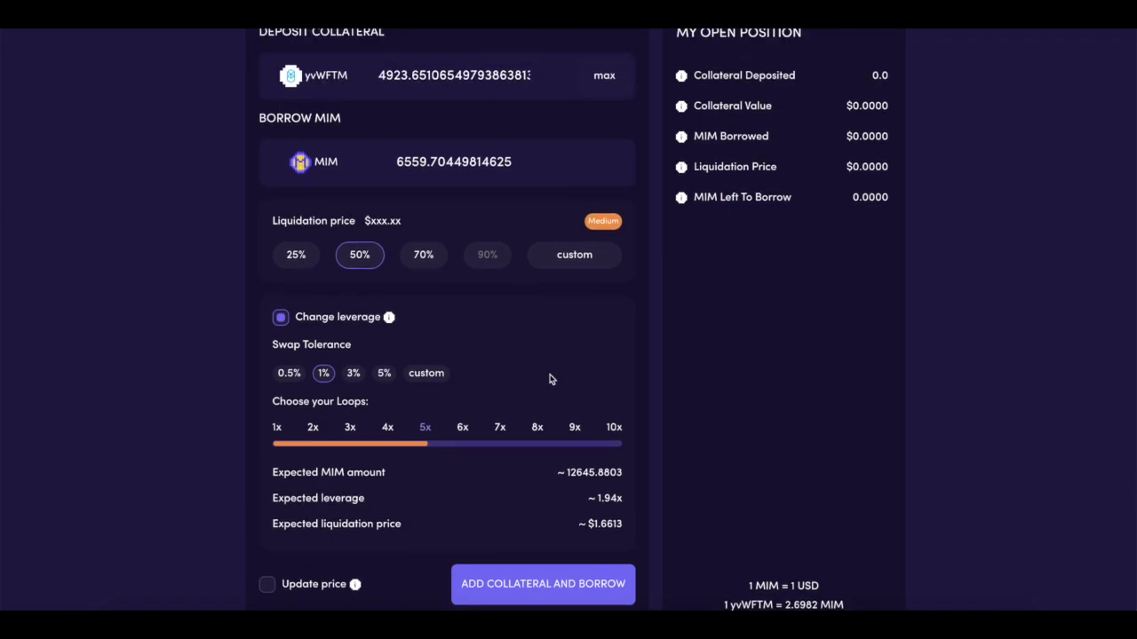
scroll(549, 379, "up", 1)
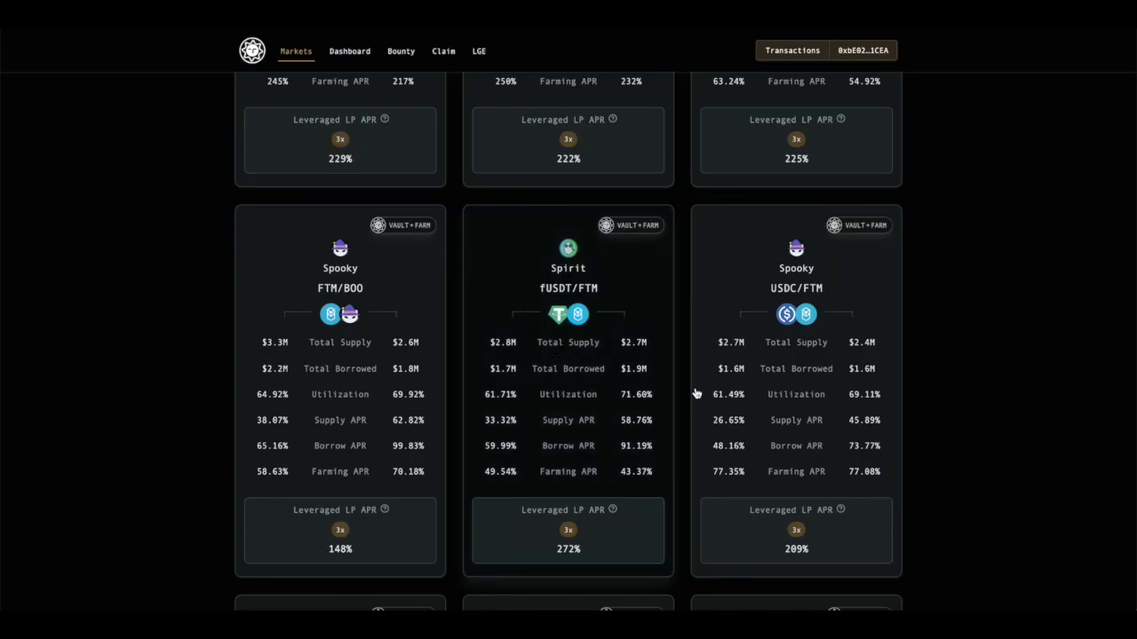
Switch to Tarot and browse the lending pool markets and their leveraged LP APRs
scroll(696, 392, "down", 5)
scroll(698, 396, "down", 7)
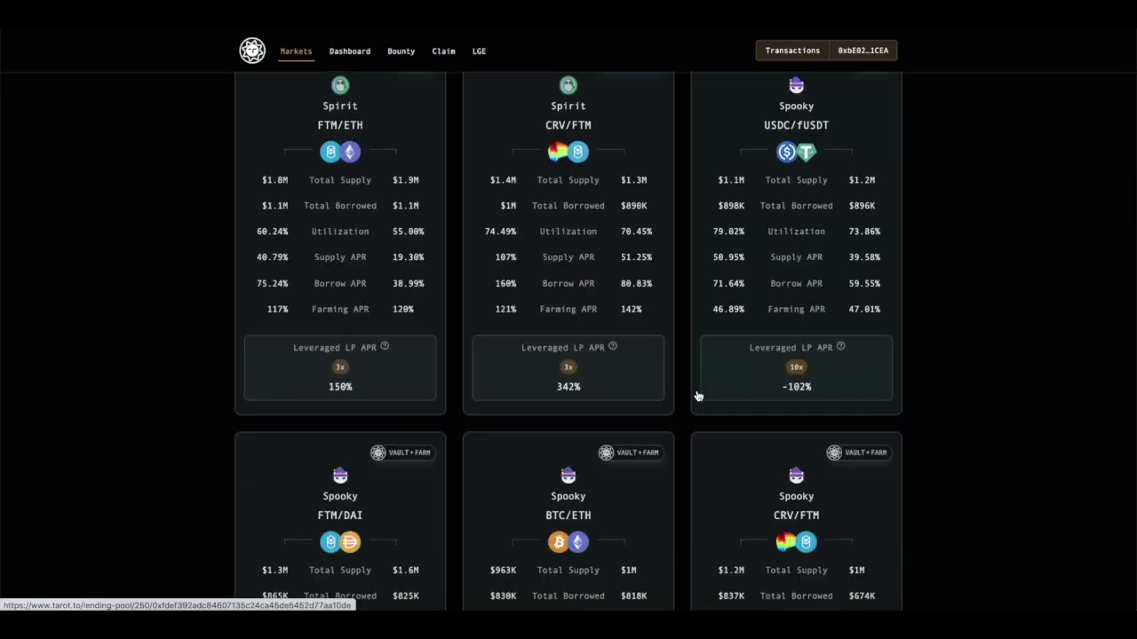
scroll(698, 396, "down", 10)
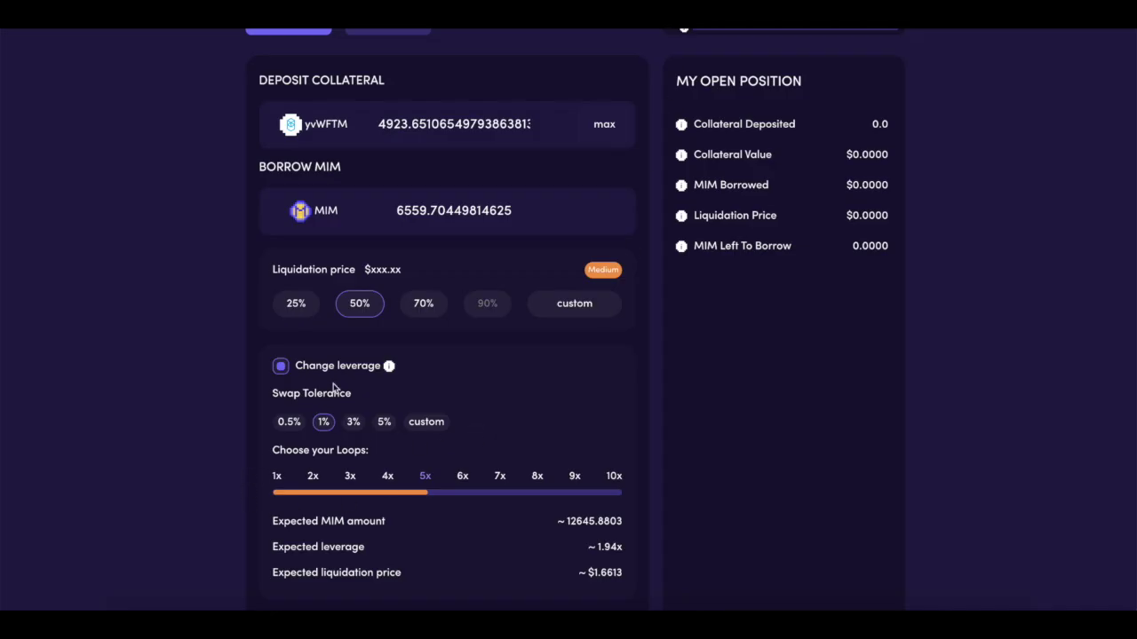
Check the MIM borrow amount, switch to the SpookySwap swap page and get a quote for 1000 MIM to fUSDT
left_click(530, 213)
left_click_drag(530, 213, 399, 199)
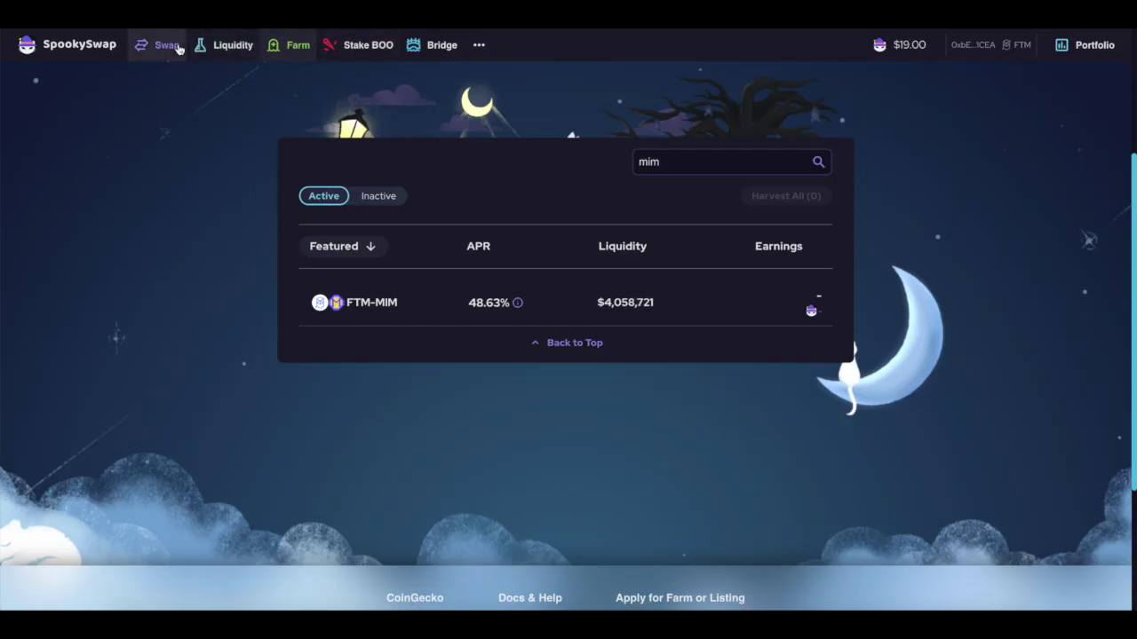
left_click(174, 44)
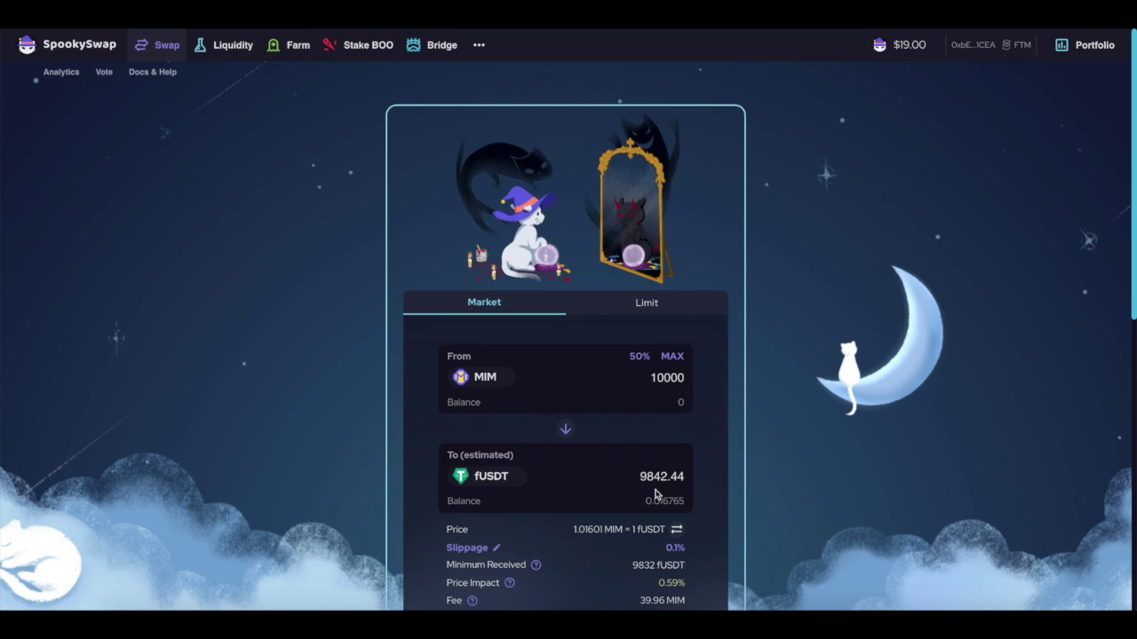
scroll(543, 374, "down", 2)
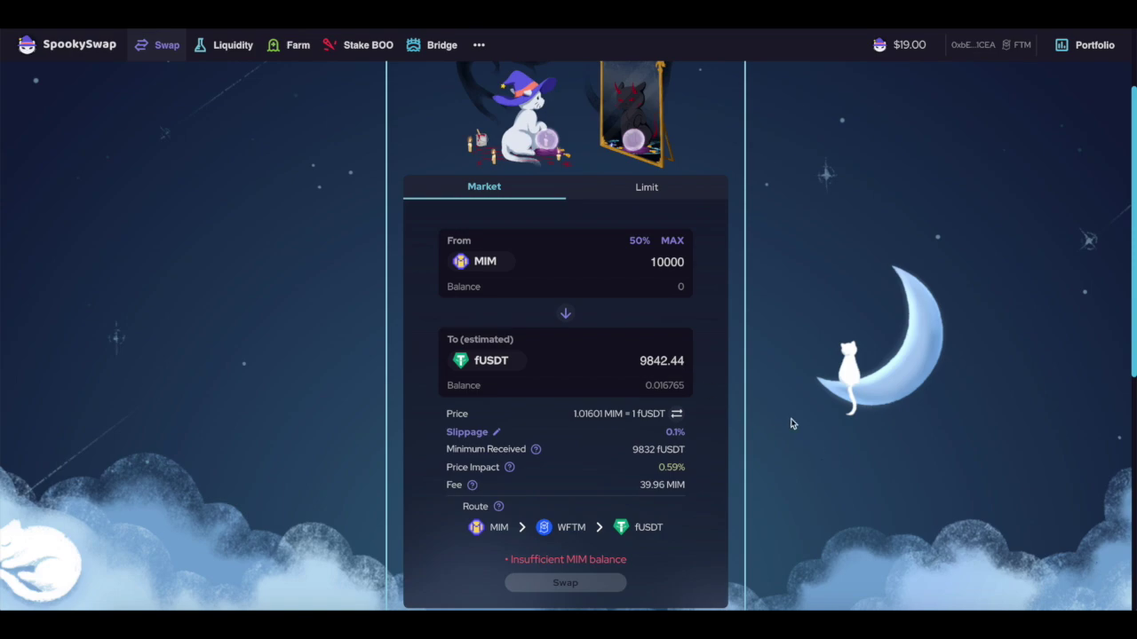
double_click(666, 264)
type("1000")
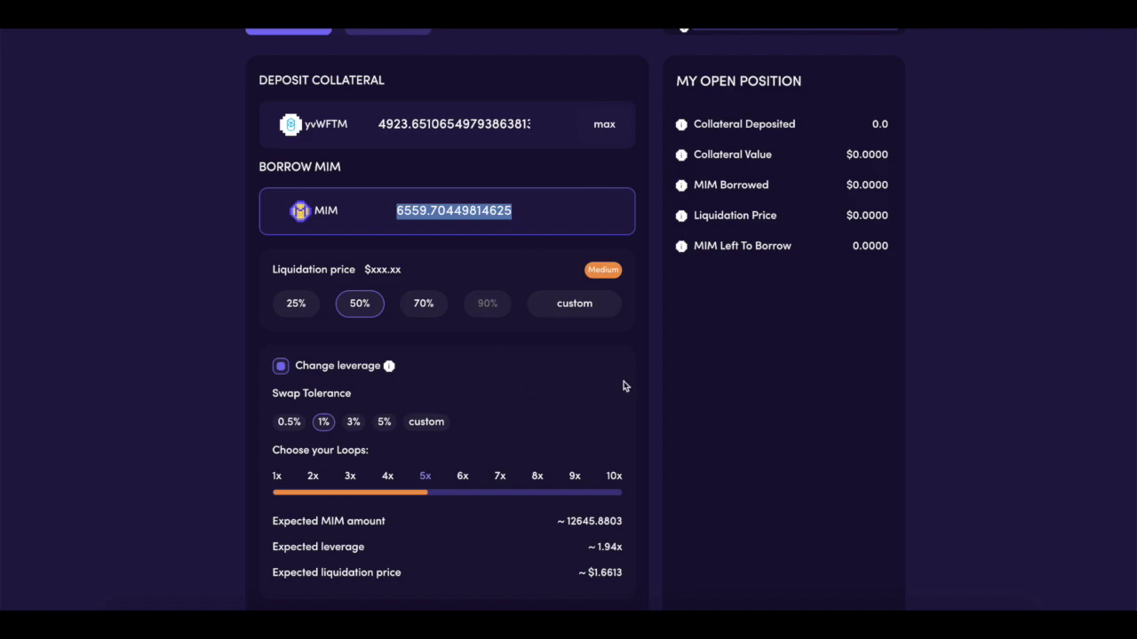
Switch back to Abracadabra and compare the expected leverage at 10x, 9x and 8x loops, ending on 10x
scroll(454, 466, "up", 3)
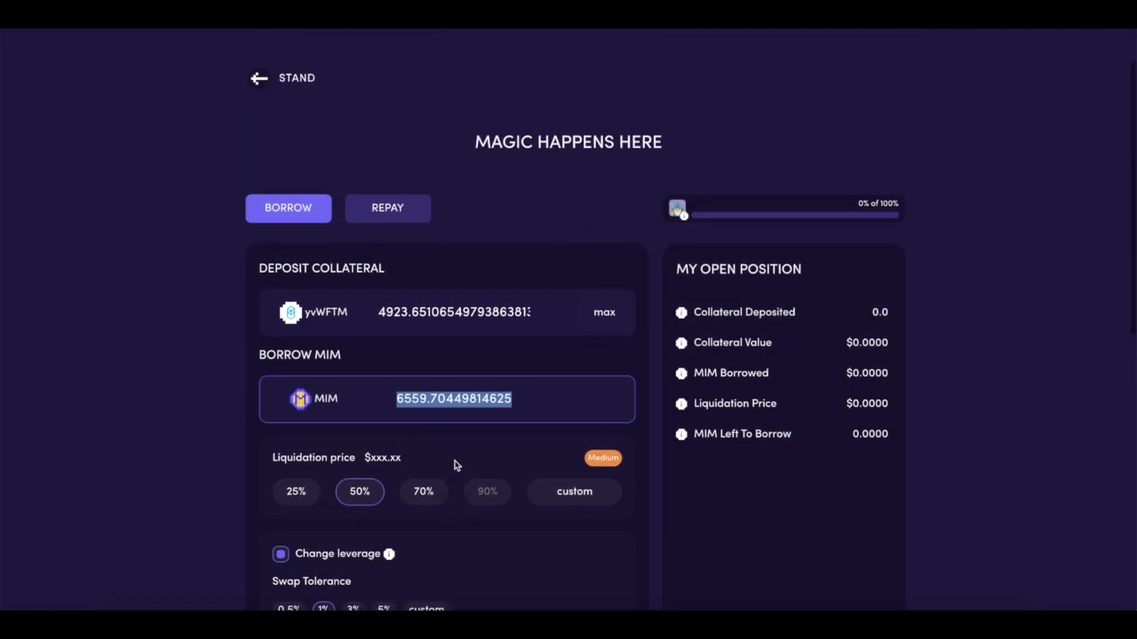
scroll(454, 469, "down", 2)
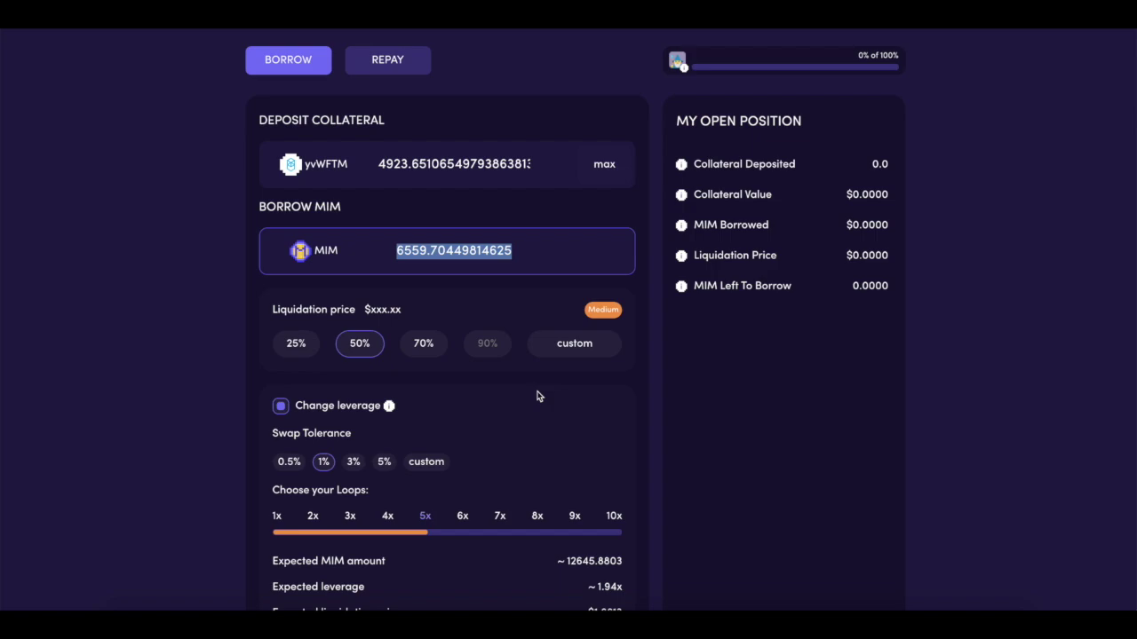
left_click(613, 515)
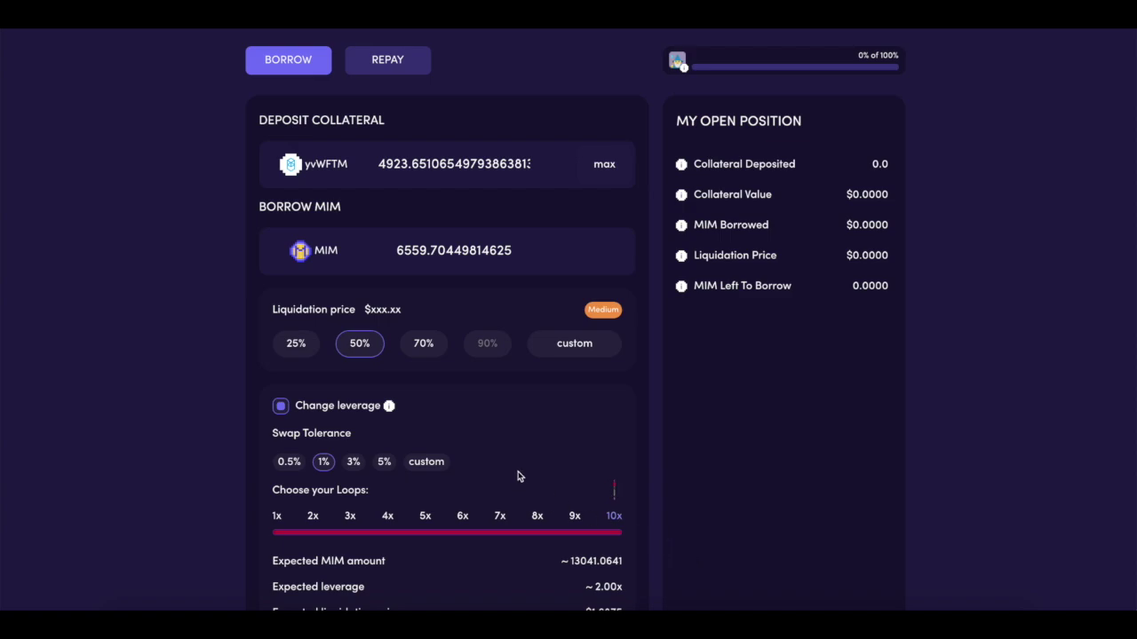
left_click(573, 517)
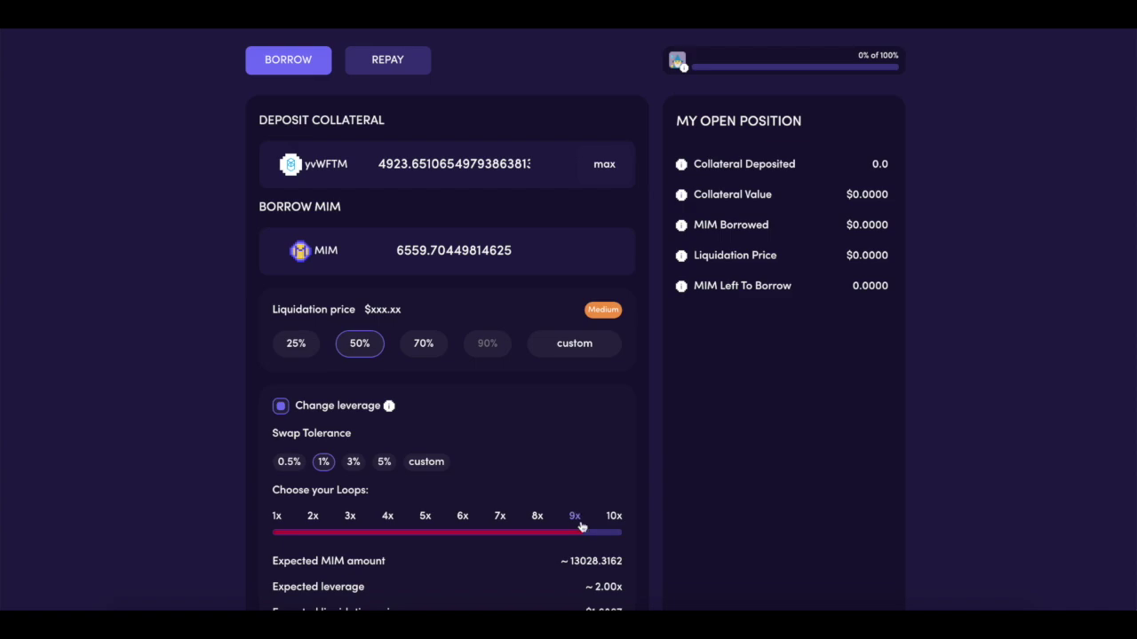
left_click(536, 517)
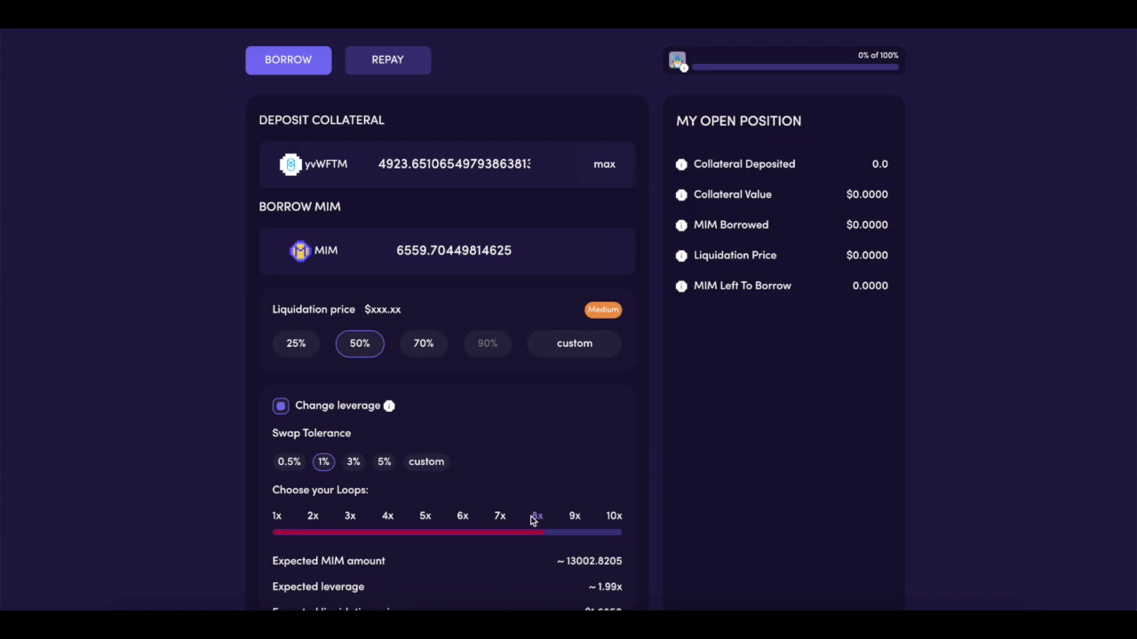
scroll(531, 521, "down", 2)
left_click(611, 393)
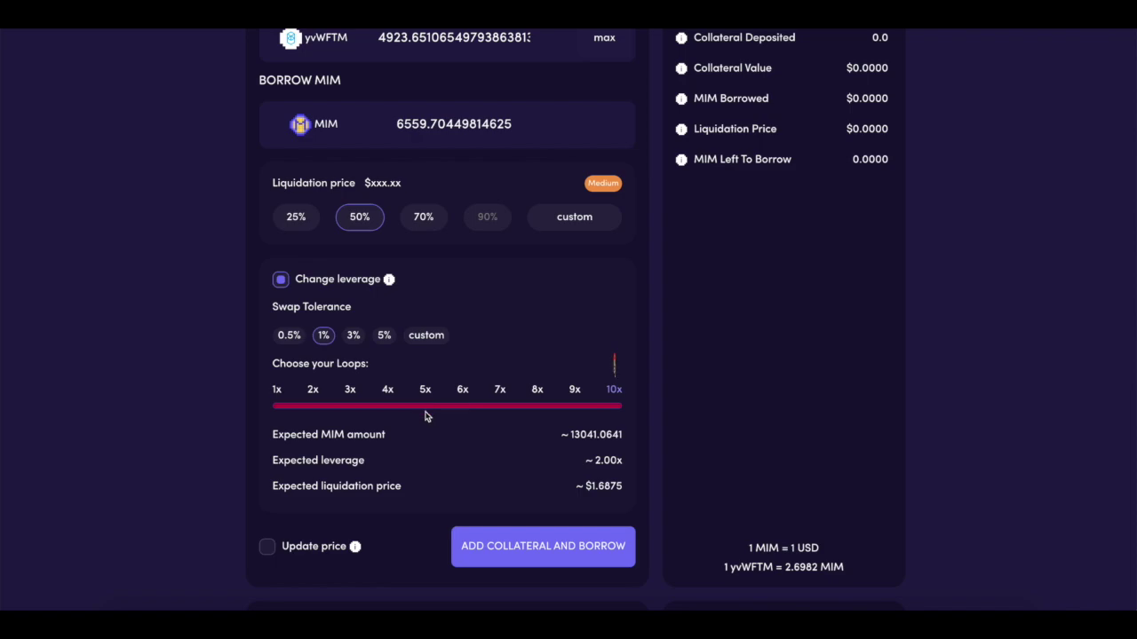
Turn off leverage for the yvWFTM position
scroll(498, 413, "up", 4)
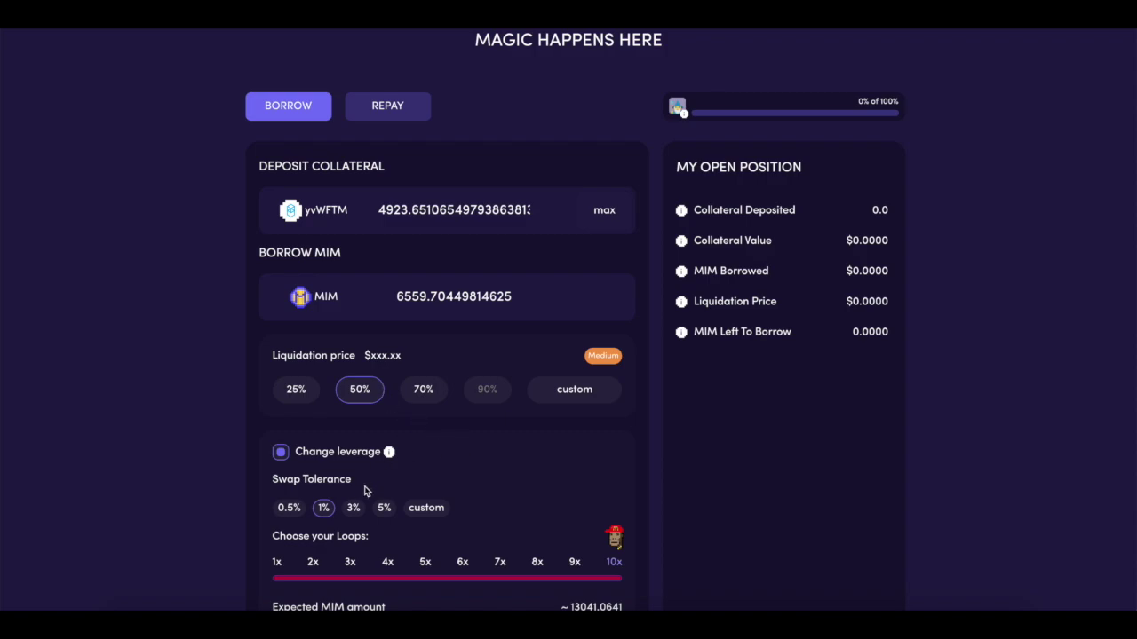
left_click(281, 455)
scroll(600, 477, "down", 3)
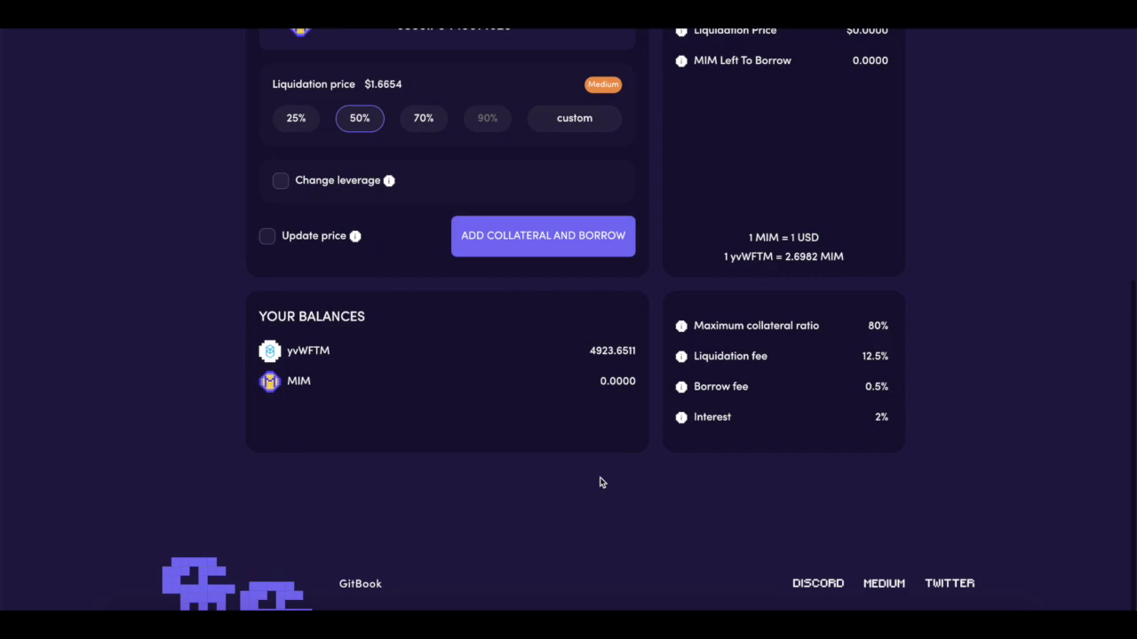
Examine the liquidation price, the yvWFTM exchange rate, and the market's collateral ratio, fees and interest
scroll(599, 479, "up", 2)
scroll(600, 482, "up", 1)
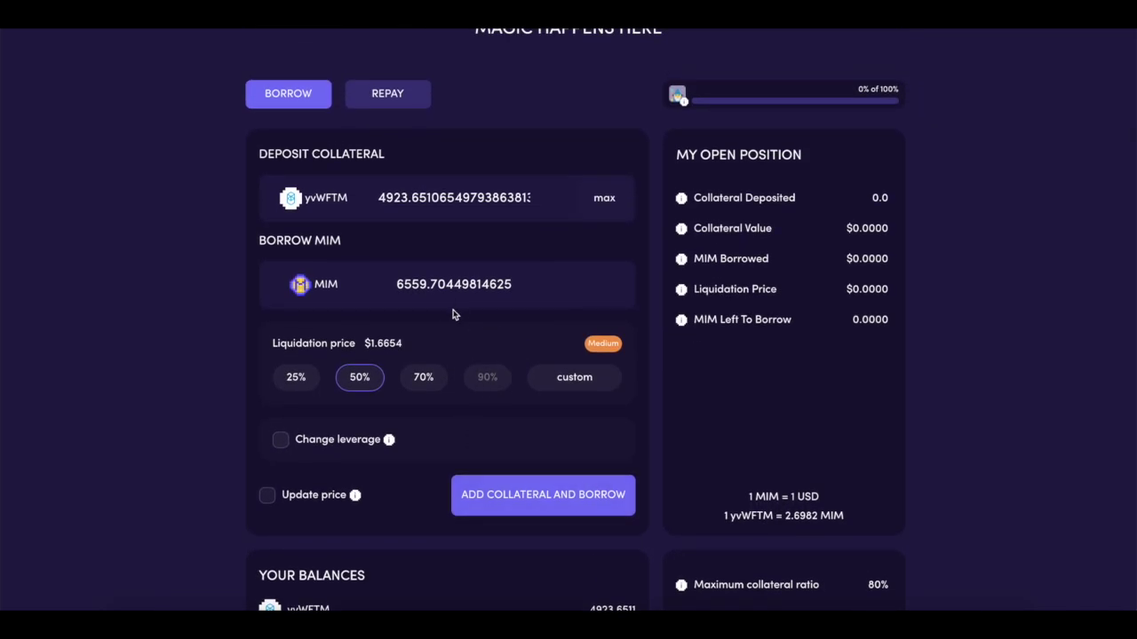
left_click_drag(405, 346, 359, 345)
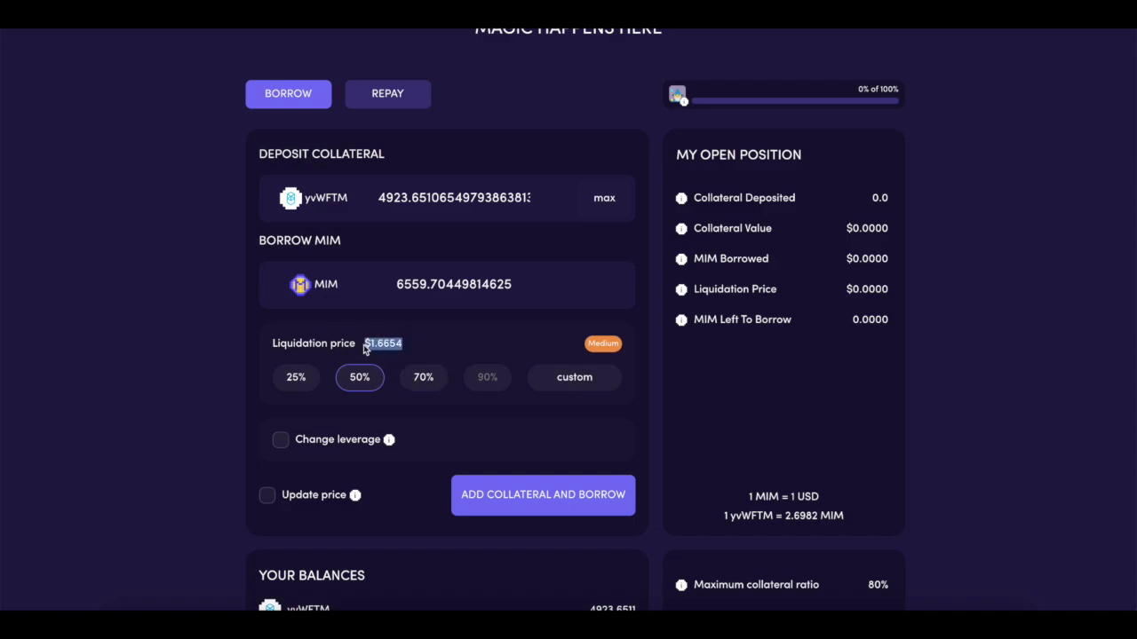
left_click(831, 515)
left_click_drag(830, 516, 776, 515)
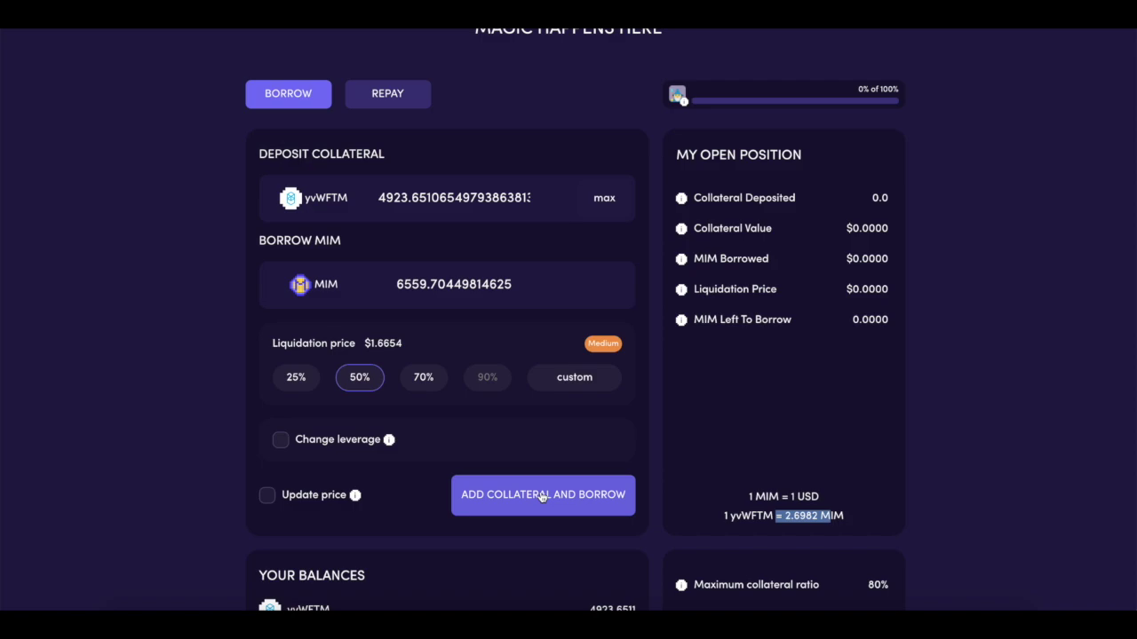
scroll(542, 497, "down", 3)
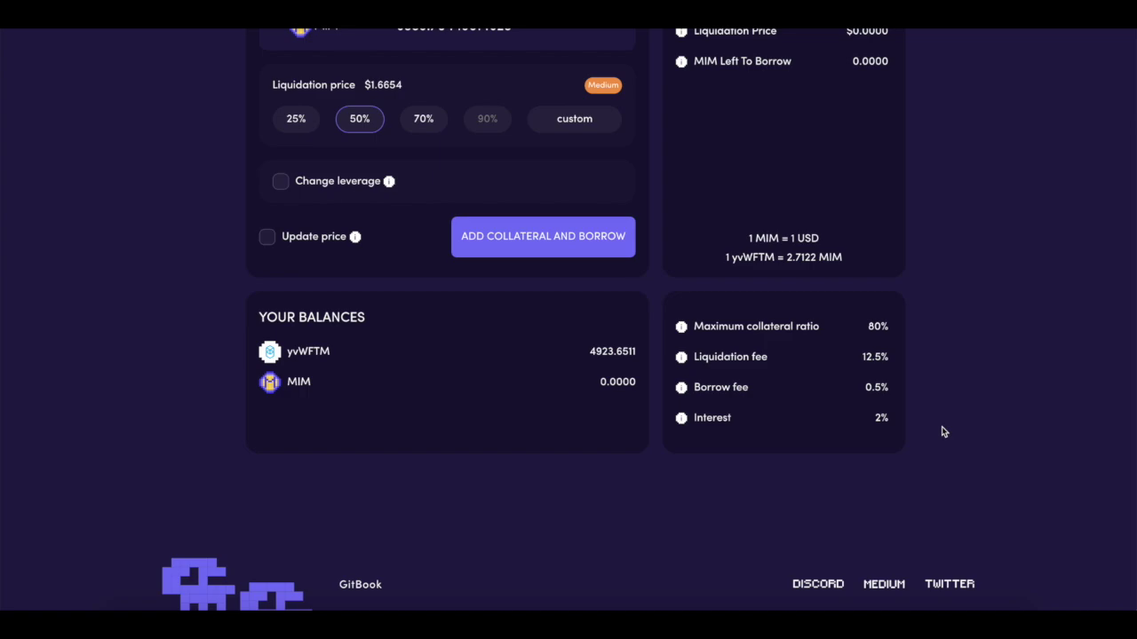
scroll(943, 431, "up", 5)
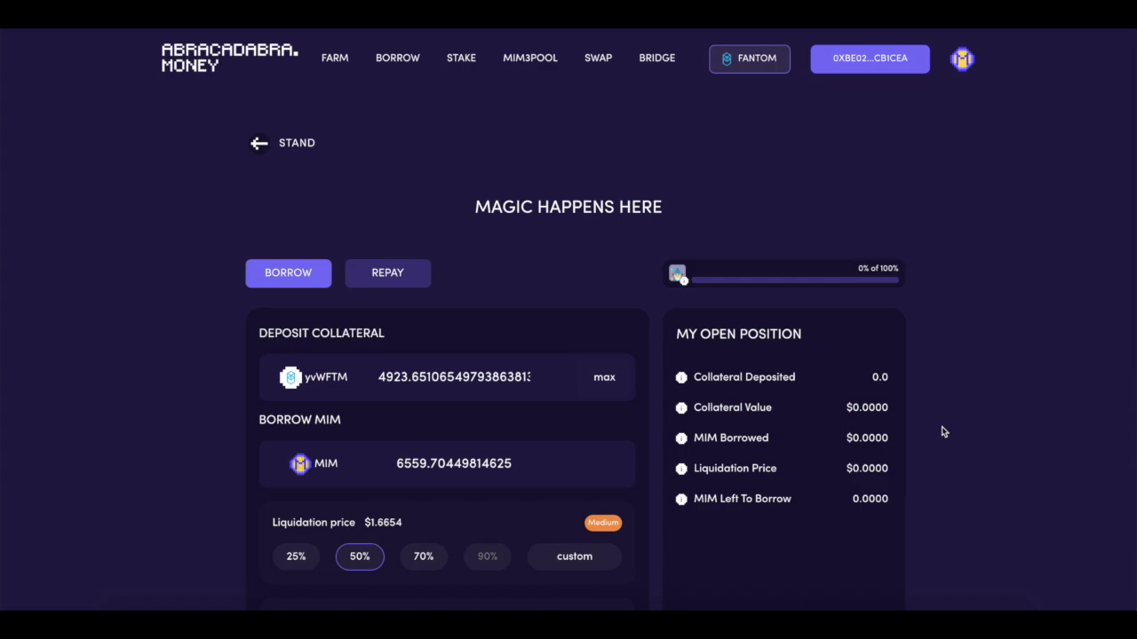
Submit the collateral deposit and MIM borrow, signing the BentoBox access request and confirming the transaction in the wallet
scroll(943, 431, "down", 4)
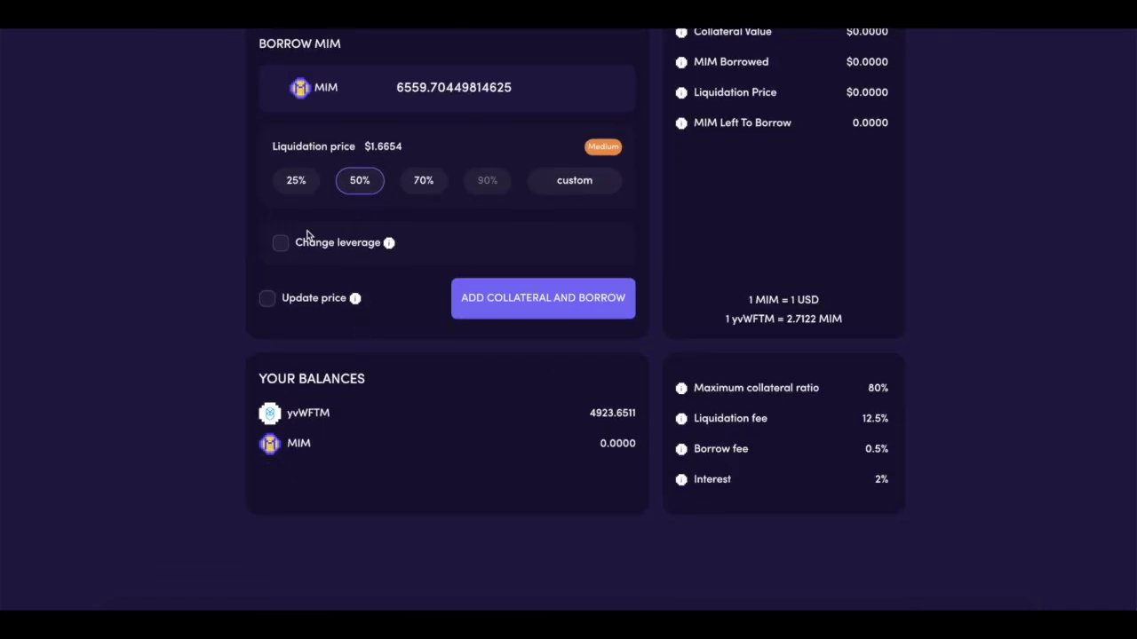
scroll(538, 172, "up", 1)
scroll(538, 173, "down", 1)
left_click(540, 311)
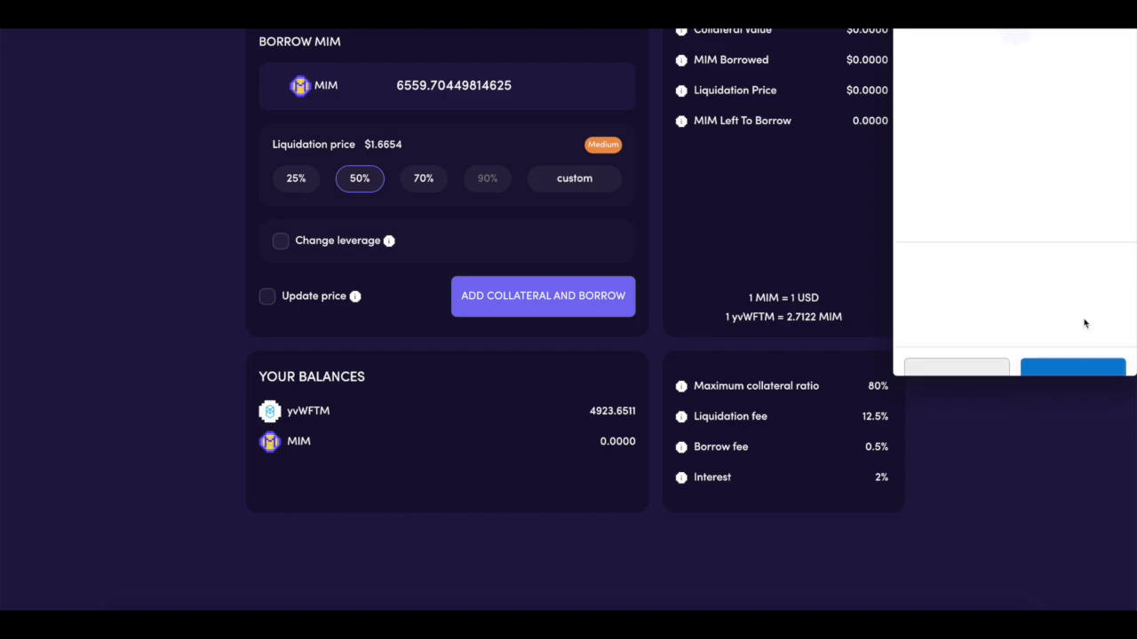
left_click(1062, 367)
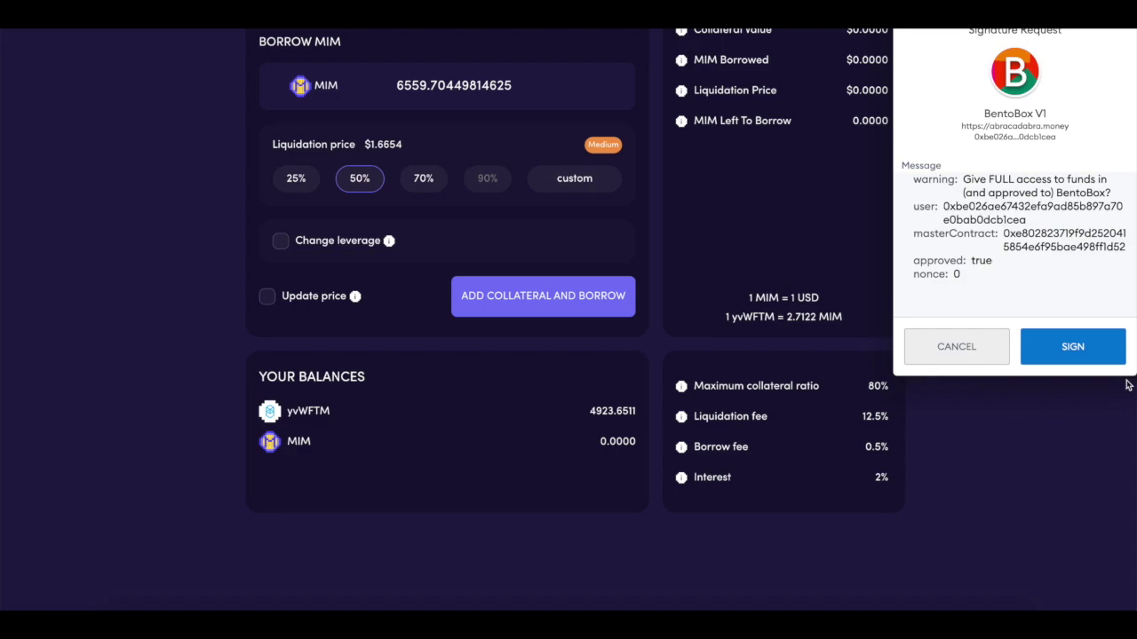
left_click(1075, 348)
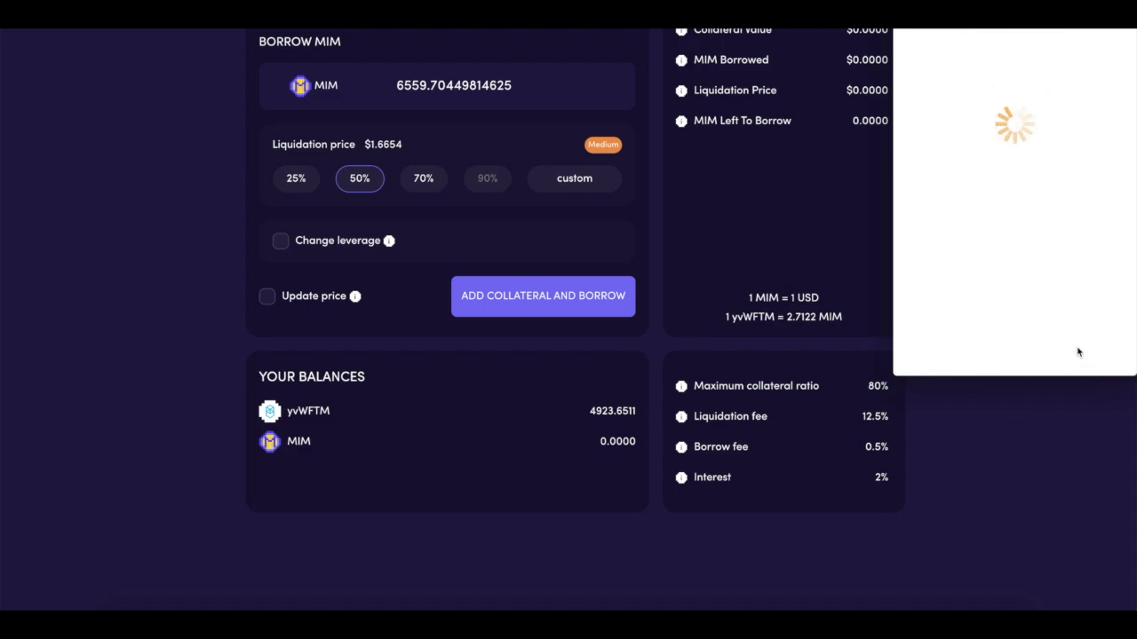
scroll(674, 319, "up", 2)
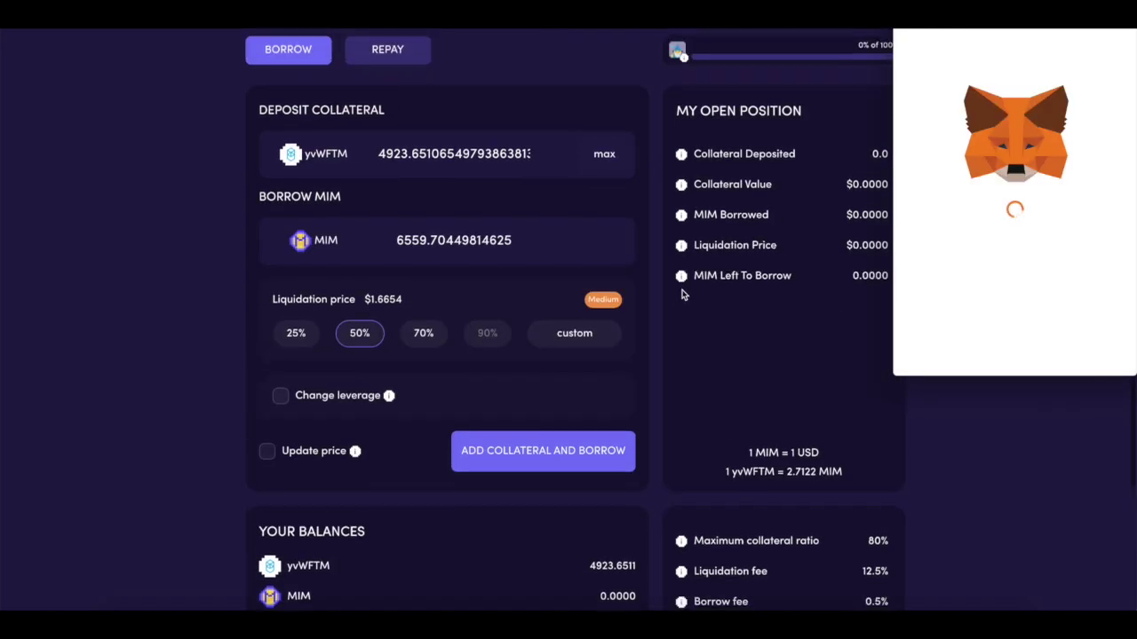
left_click(1070, 353)
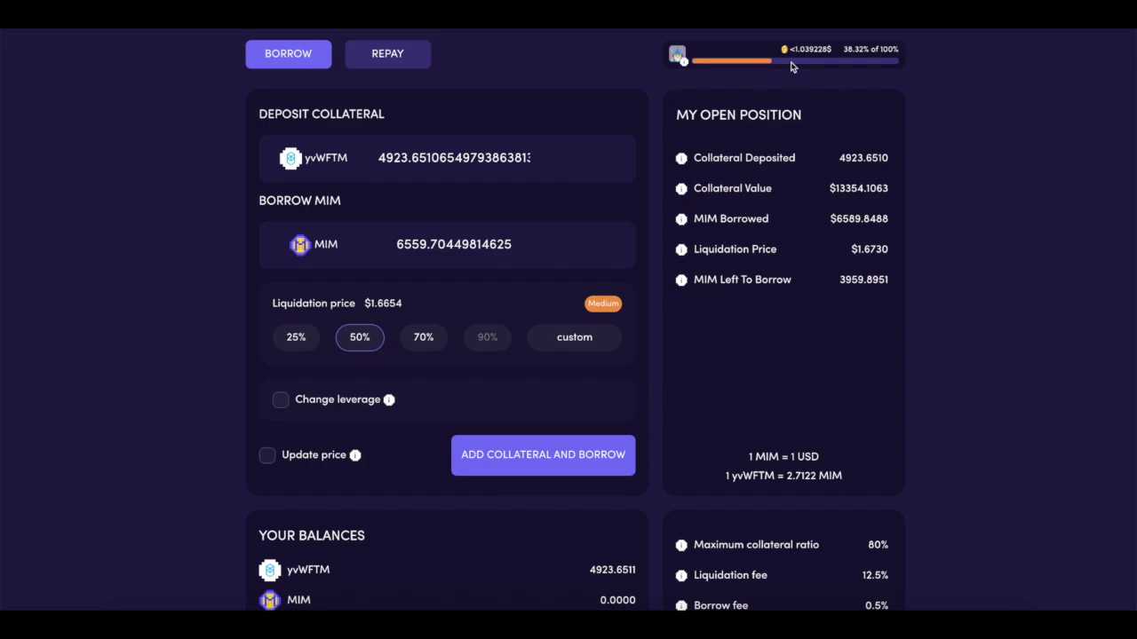
Examine the open position figures and the explanation of the mana bar showing the position's health
scroll(793, 66, "up", 1)
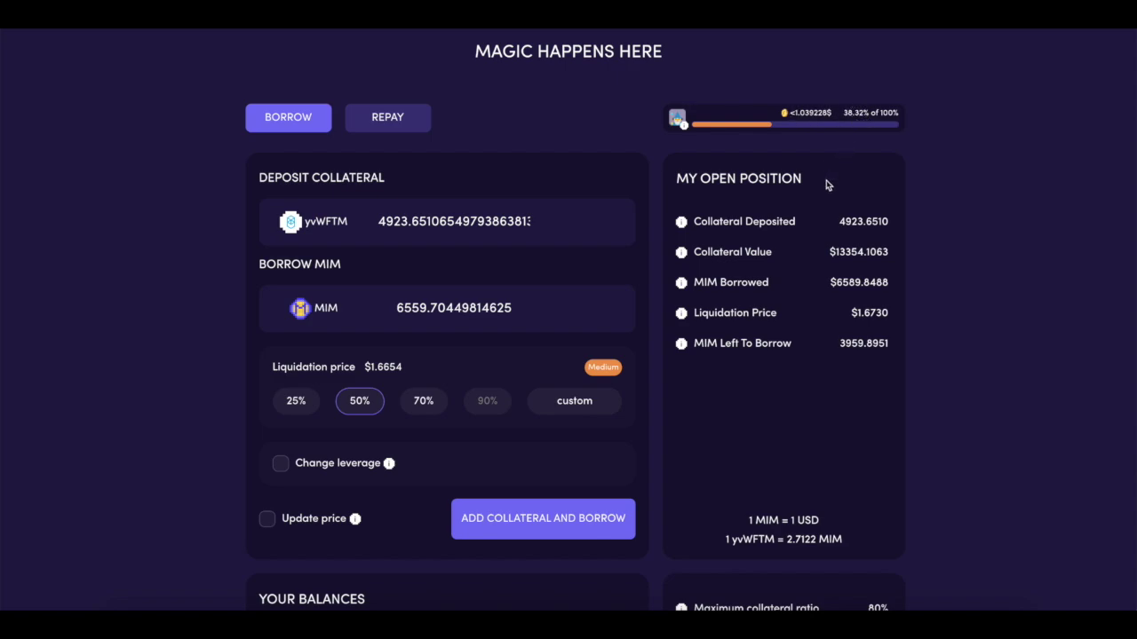
mouse_move(675, 130)
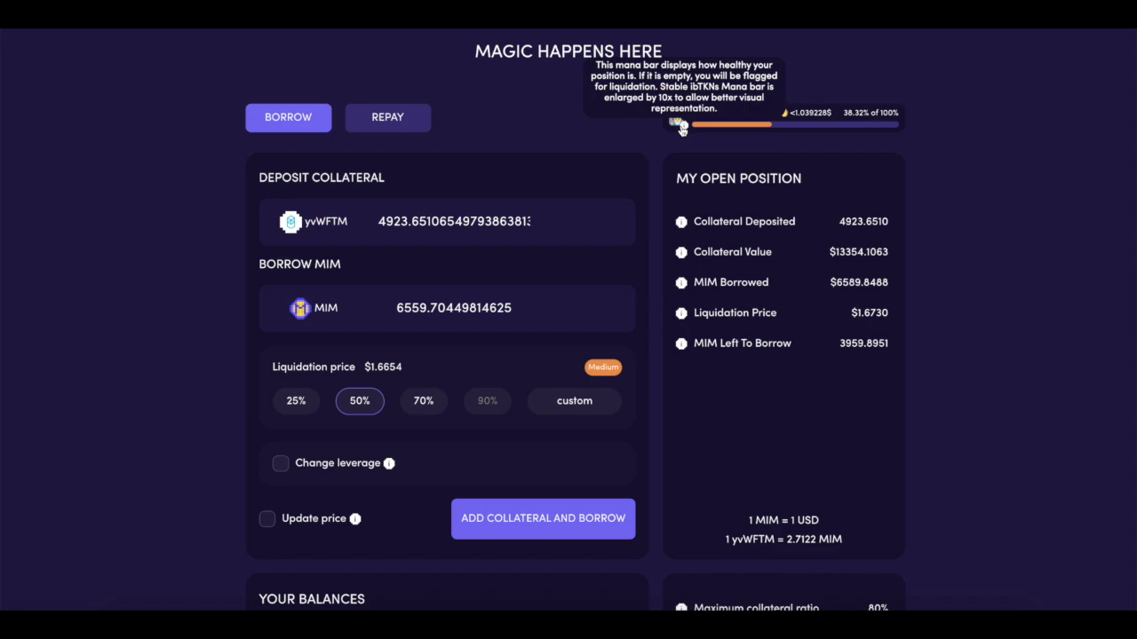
scroll(713, 299, "down", 4)
scroll(713, 299, "up", 4)
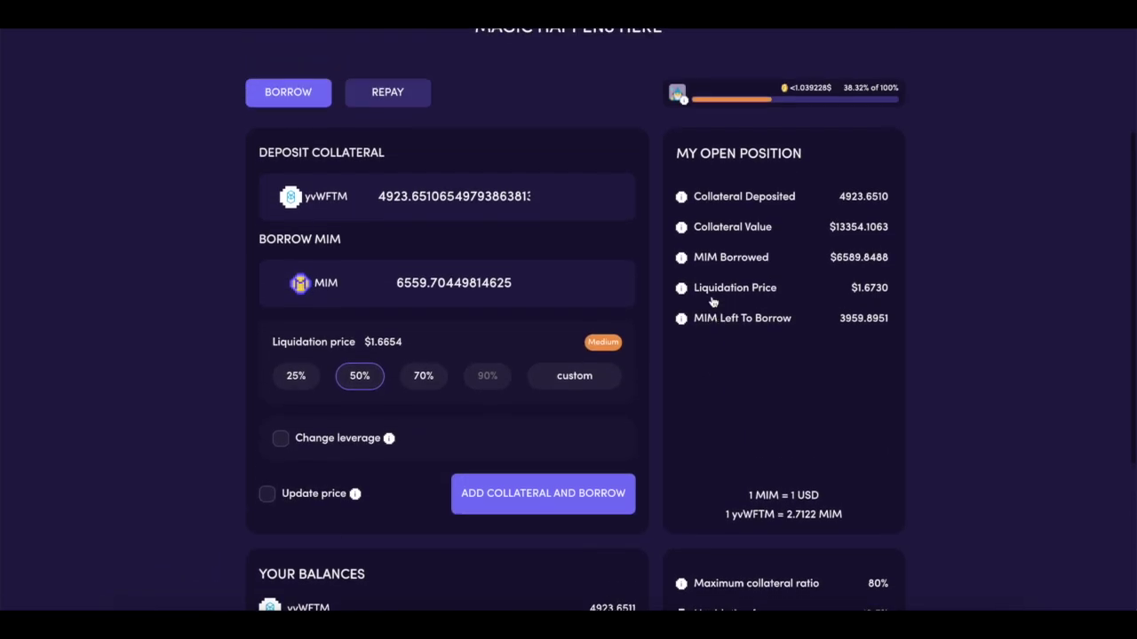
scroll(713, 302, "up", 1)
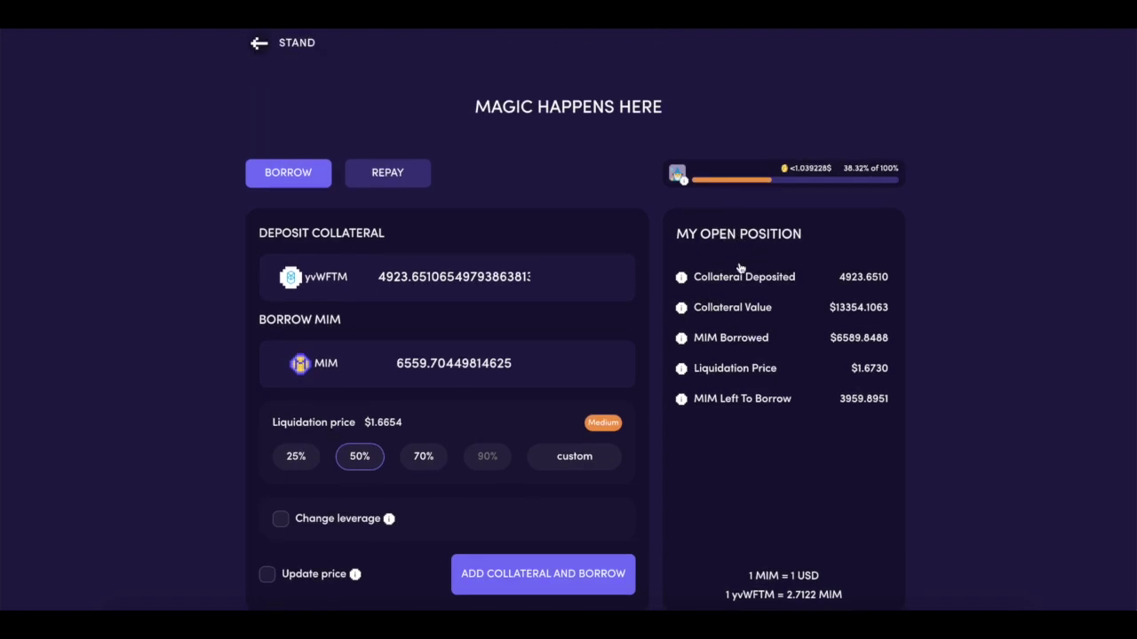
Preview a full repayment by filling the repay form with the maximum MIM amount
left_click(398, 183)
left_click(604, 276)
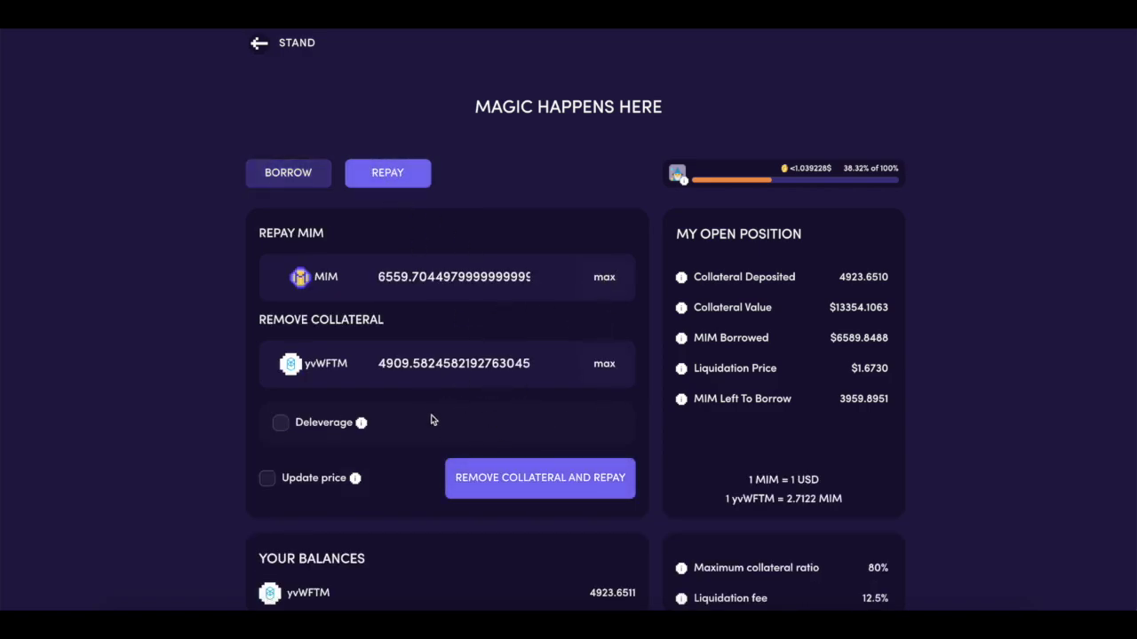
left_click(290, 176)
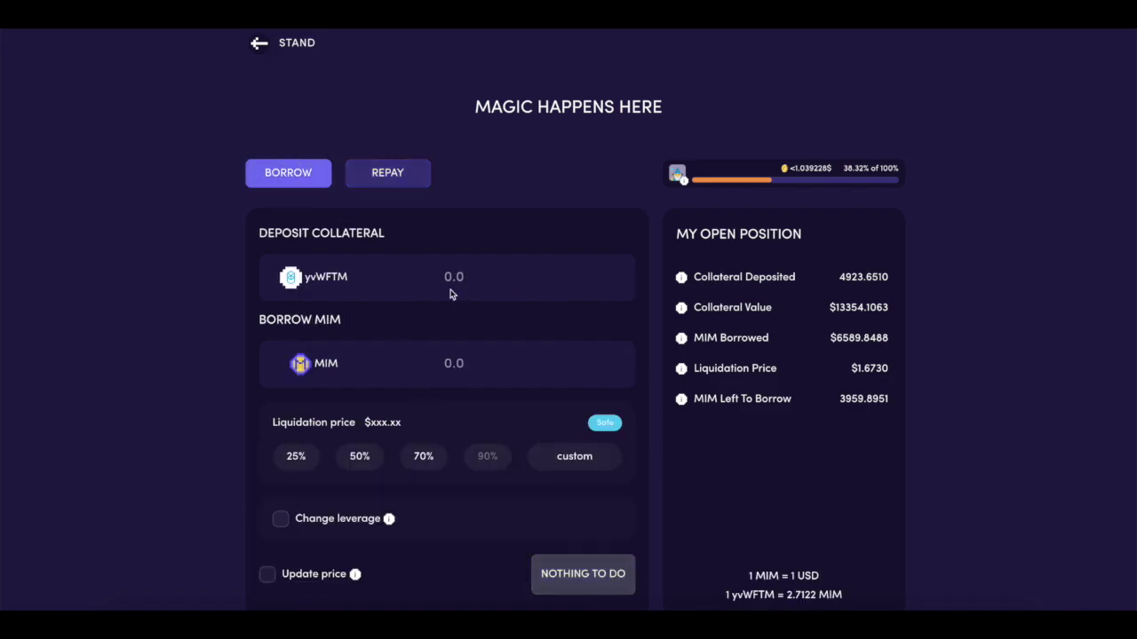
left_click(399, 173)
left_click(611, 279)
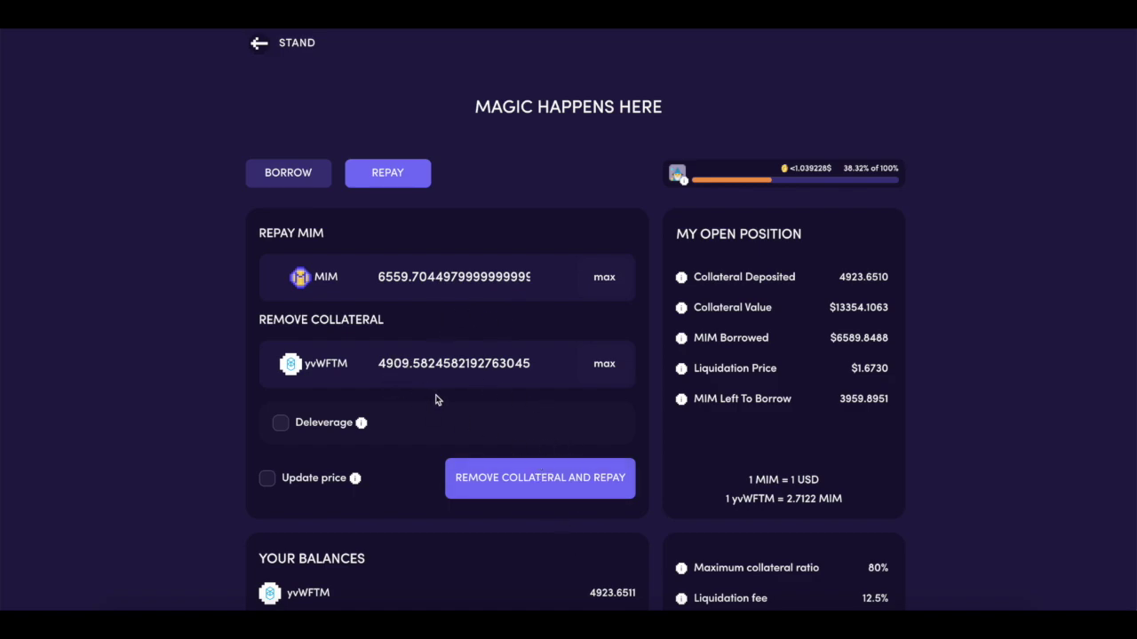
Compare the yvWFTM wallet balance with the collateral amount offered for removal
scroll(682, 513, "down", 2)
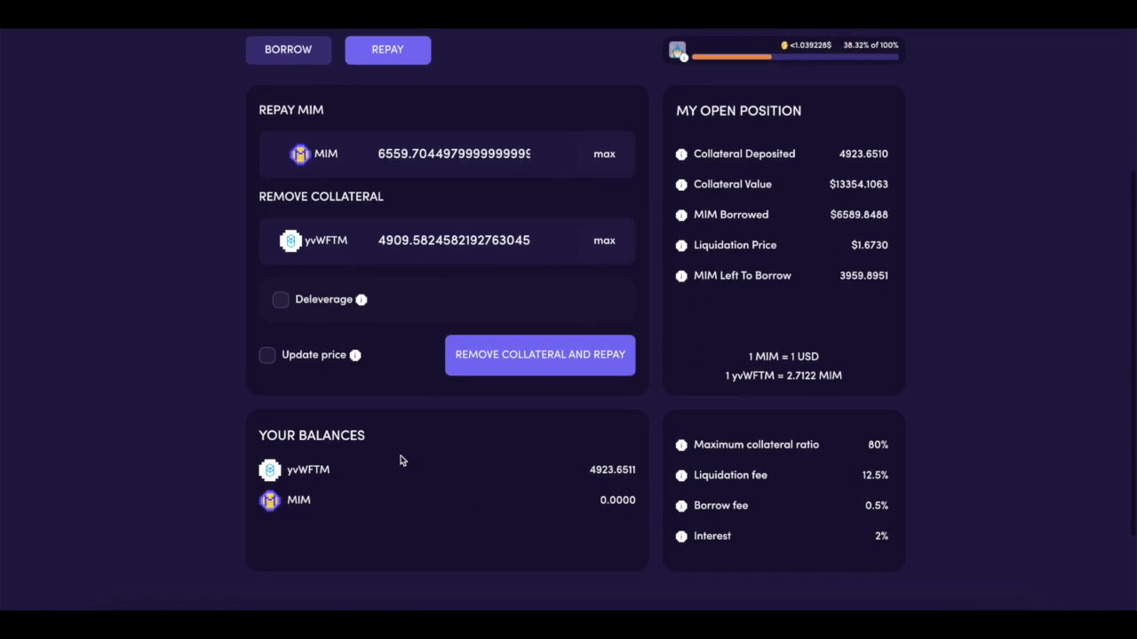
left_click_drag(587, 469, 638, 470)
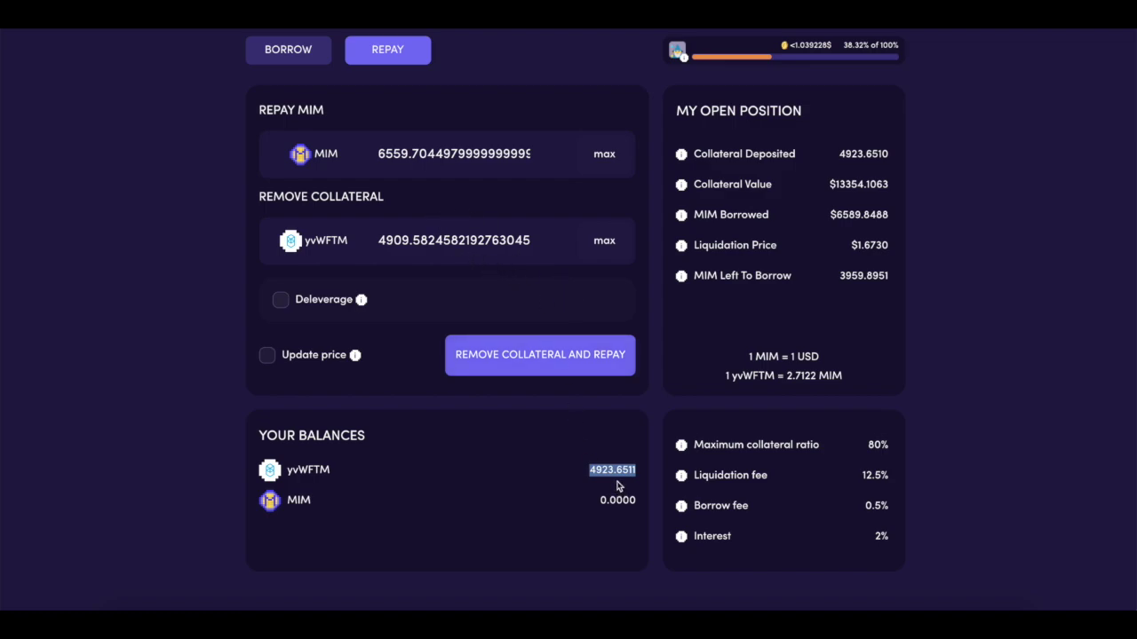
left_click(403, 240)
left_click_drag(404, 240, 541, 381)
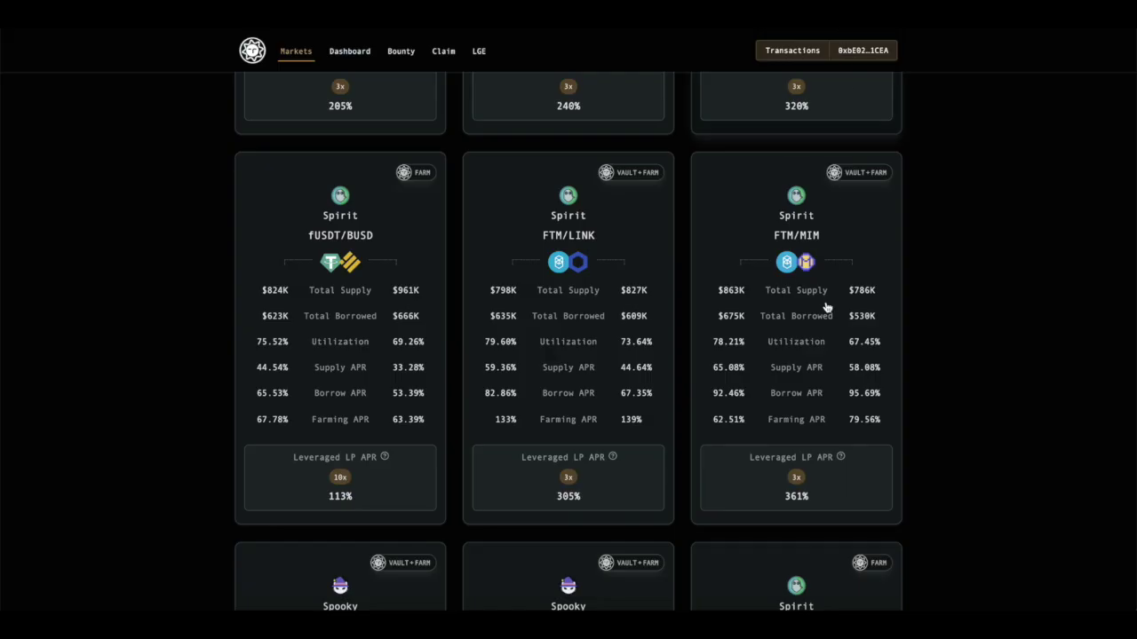
Switch to Tarot, look through the lending markets, and open the Spirit FTM/MIM pool
scroll(825, 307, "down", 4)
scroll(826, 307, "up", 4)
scroll(825, 302, "down", 8)
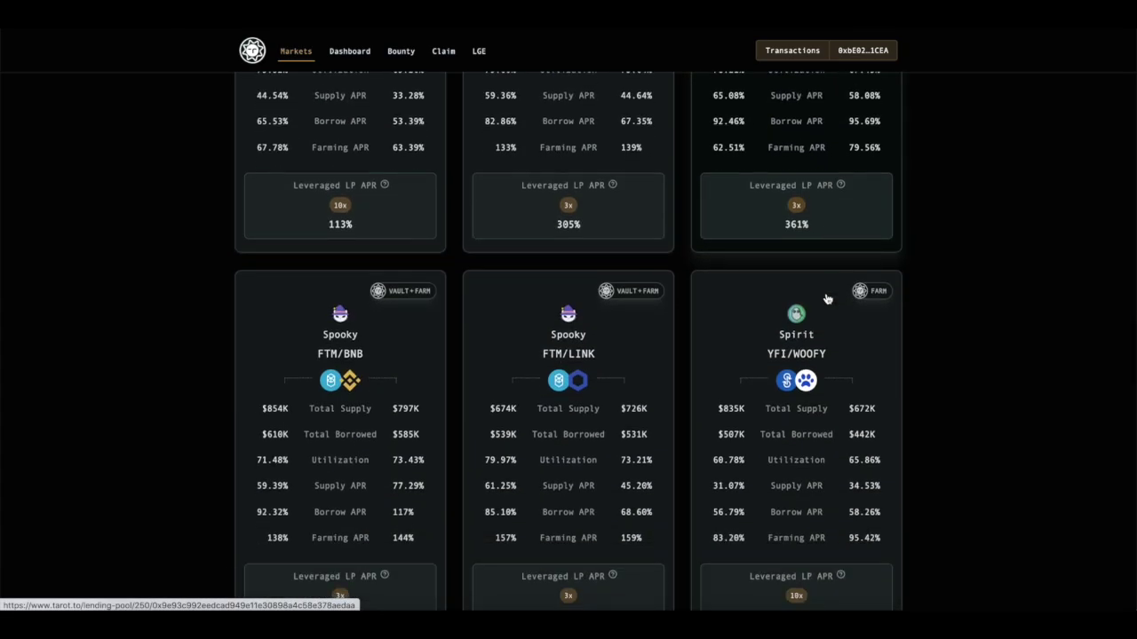
scroll(826, 302, "down", 8)
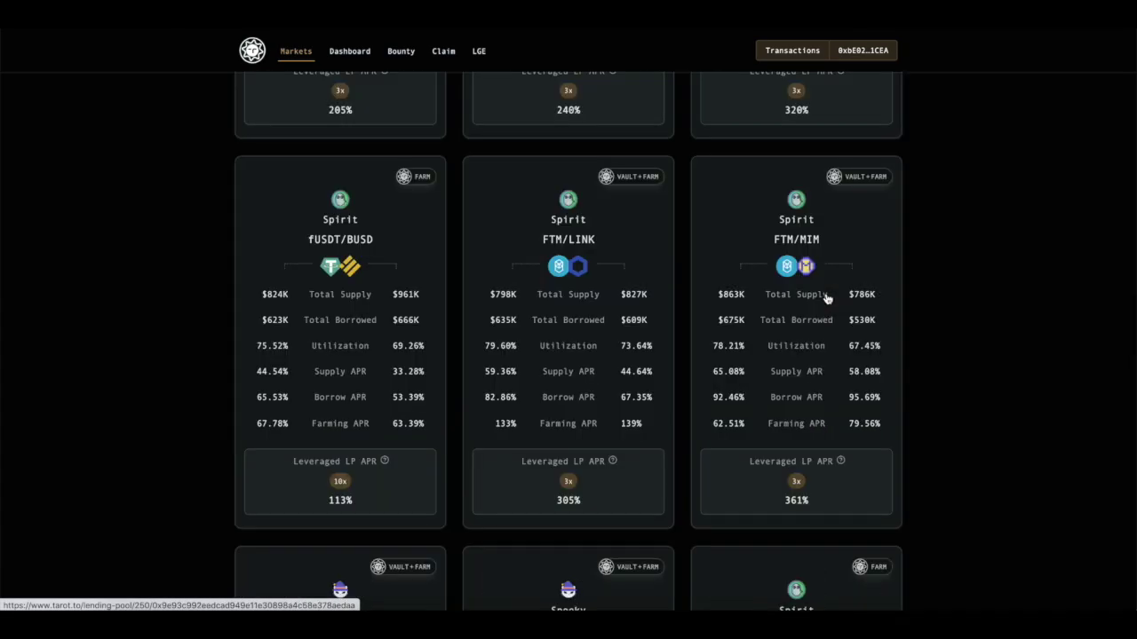
left_click(826, 319)
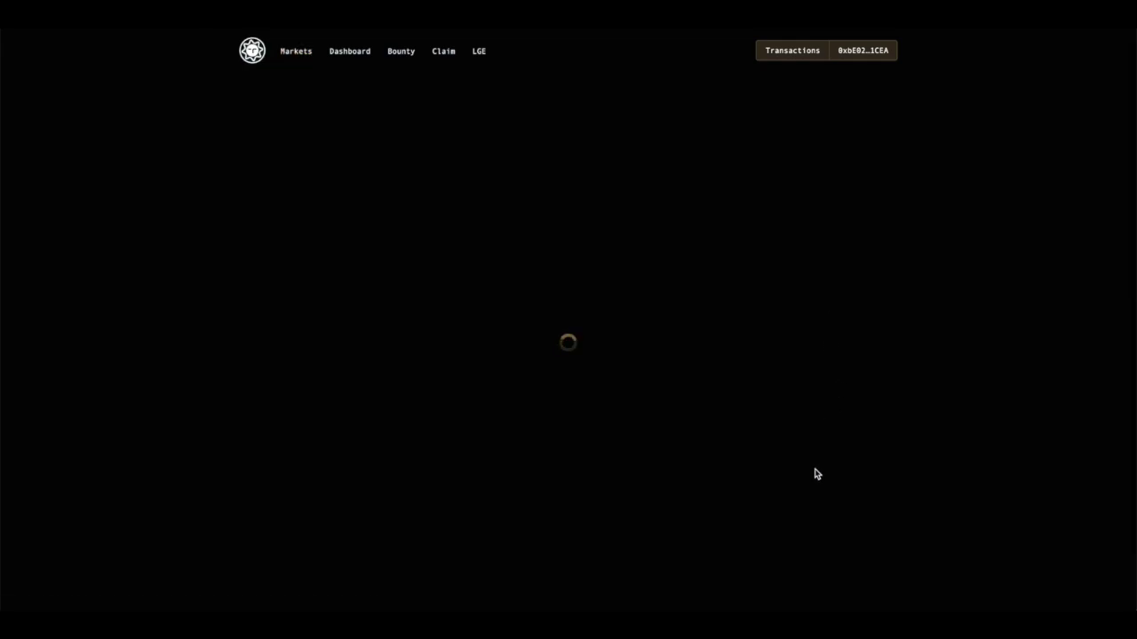
Prepare to lend the maximum 6559.69 MIM in the FTM/MIM pool and approve Tarot's MIM spending in the wallet
scroll(744, 524, "down", 1)
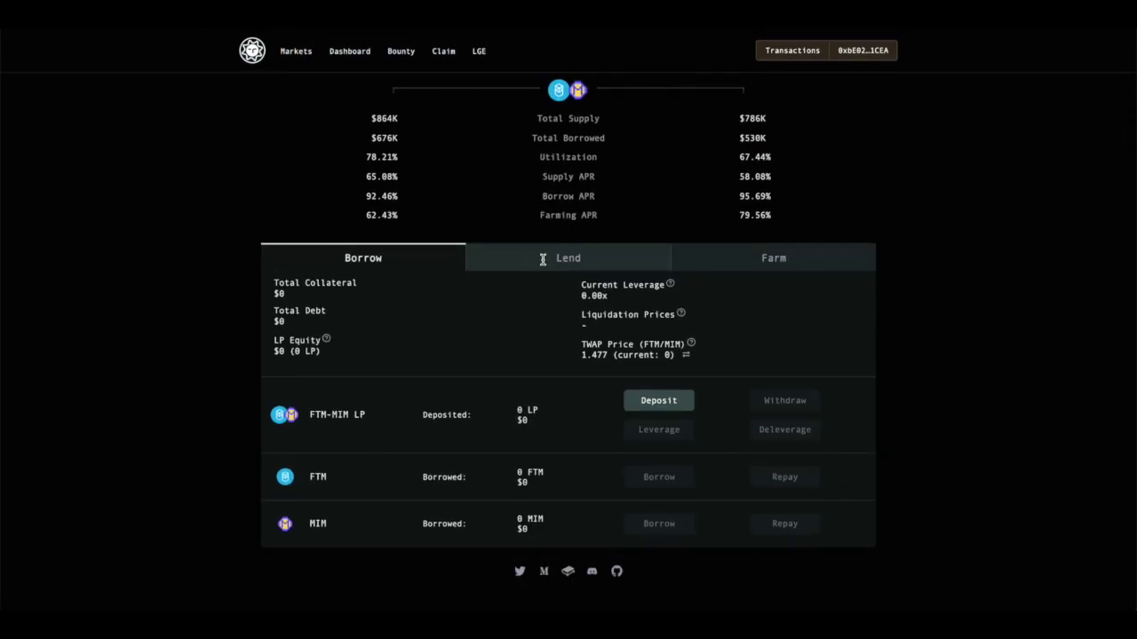
left_click(540, 257)
left_click(663, 472)
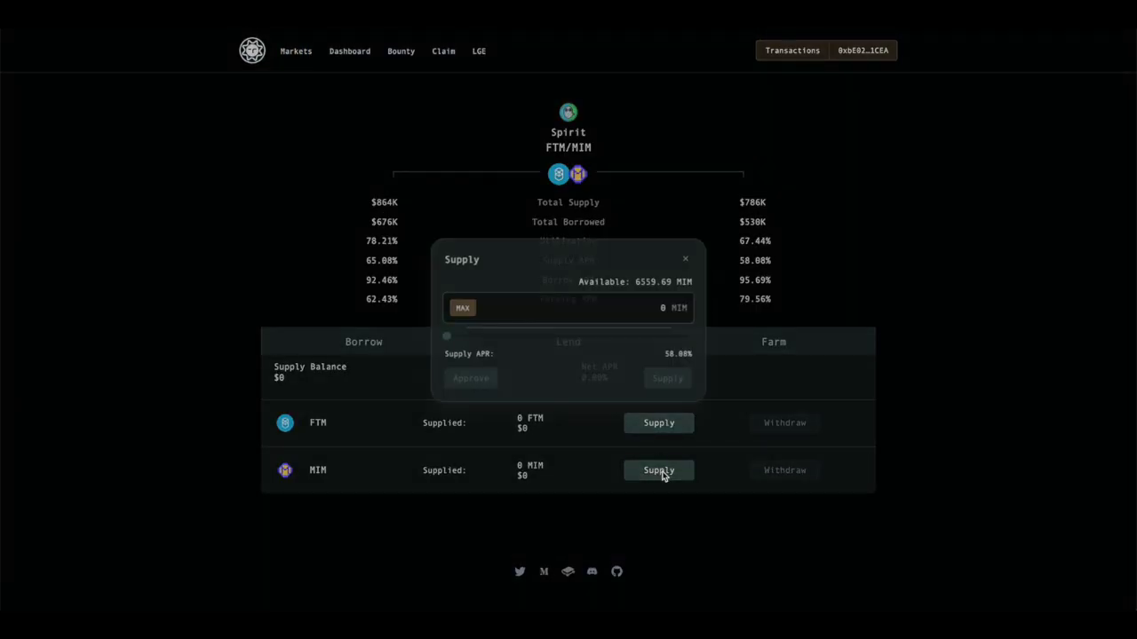
left_click(472, 312)
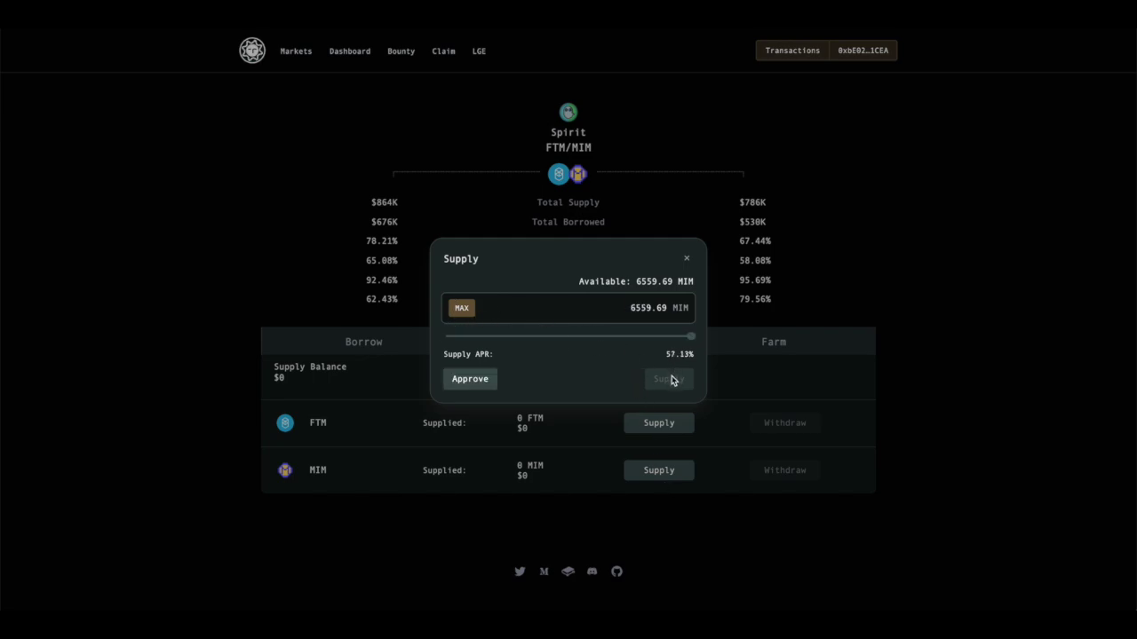
left_click(471, 382)
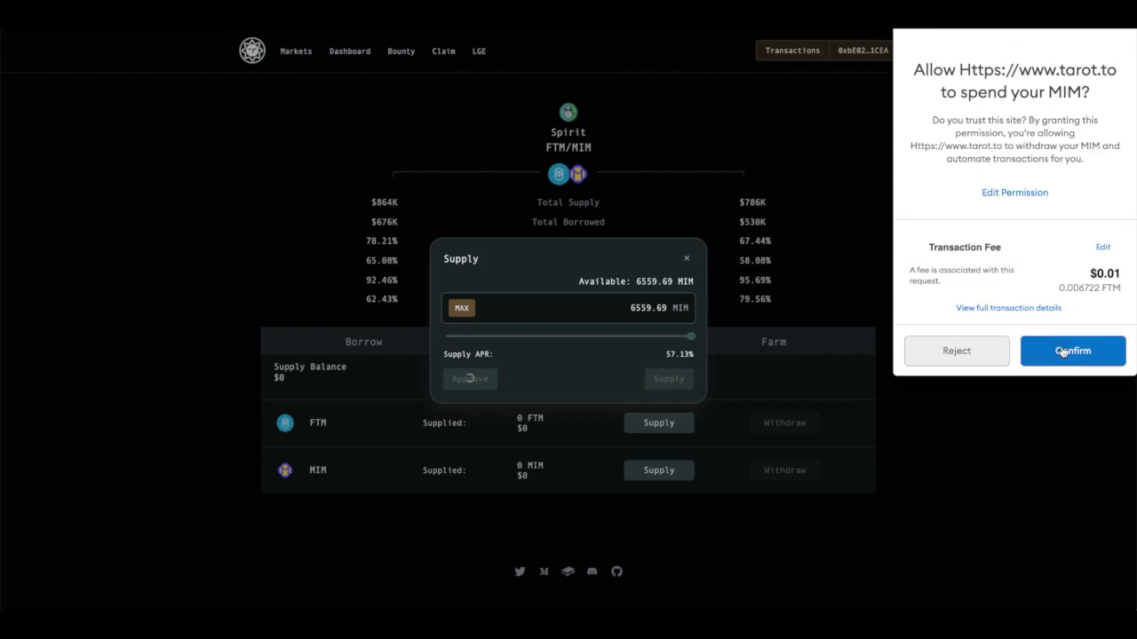
left_click(1063, 351)
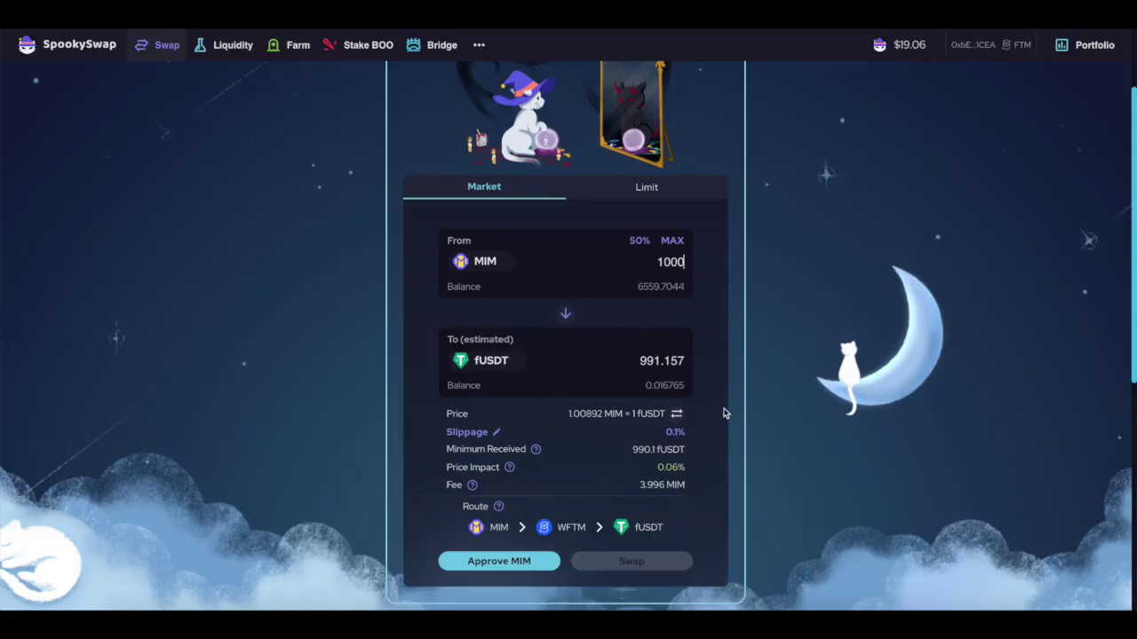
Switch back to Abracadabra from SpookySwap and return from the repay form to the borrow form
scroll(709, 371, "up", 1)
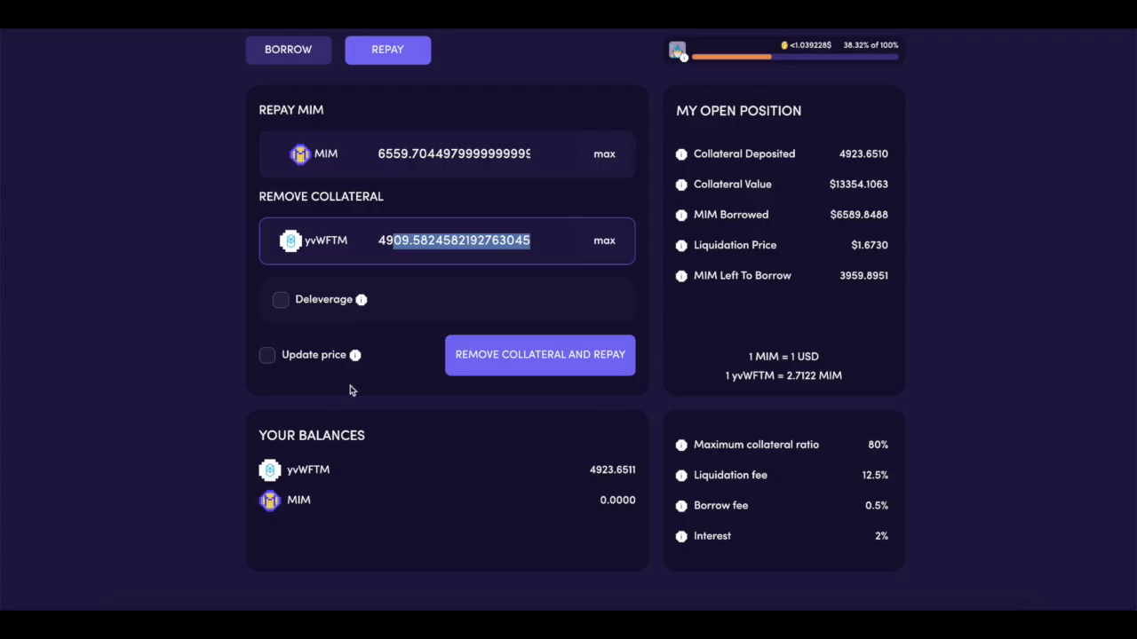
scroll(563, 296, "up", 1)
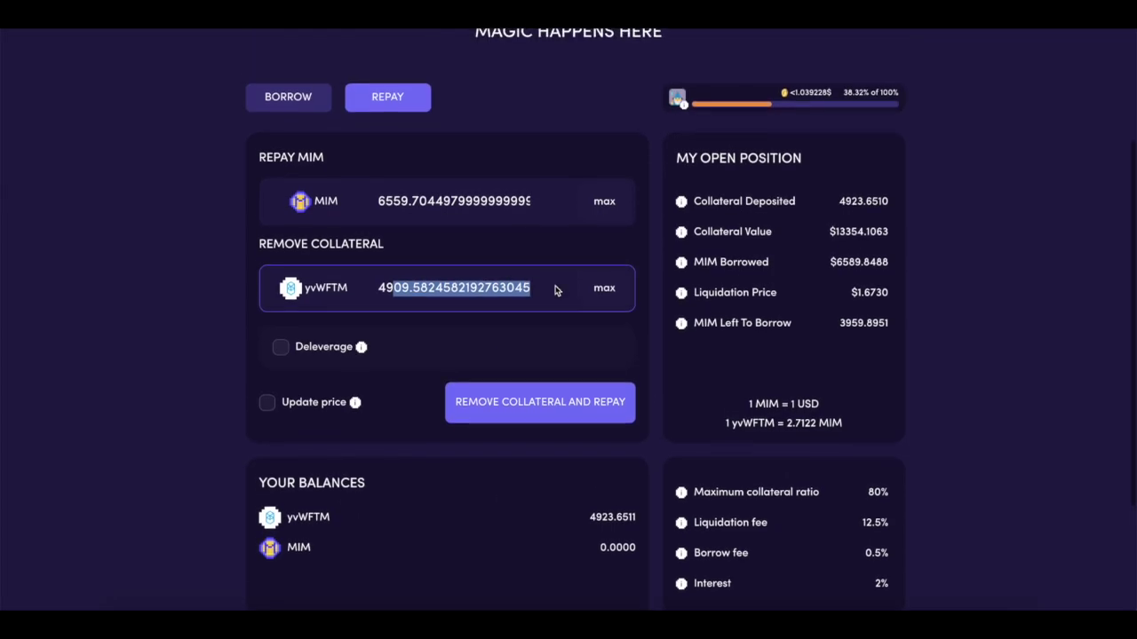
left_click(288, 100)
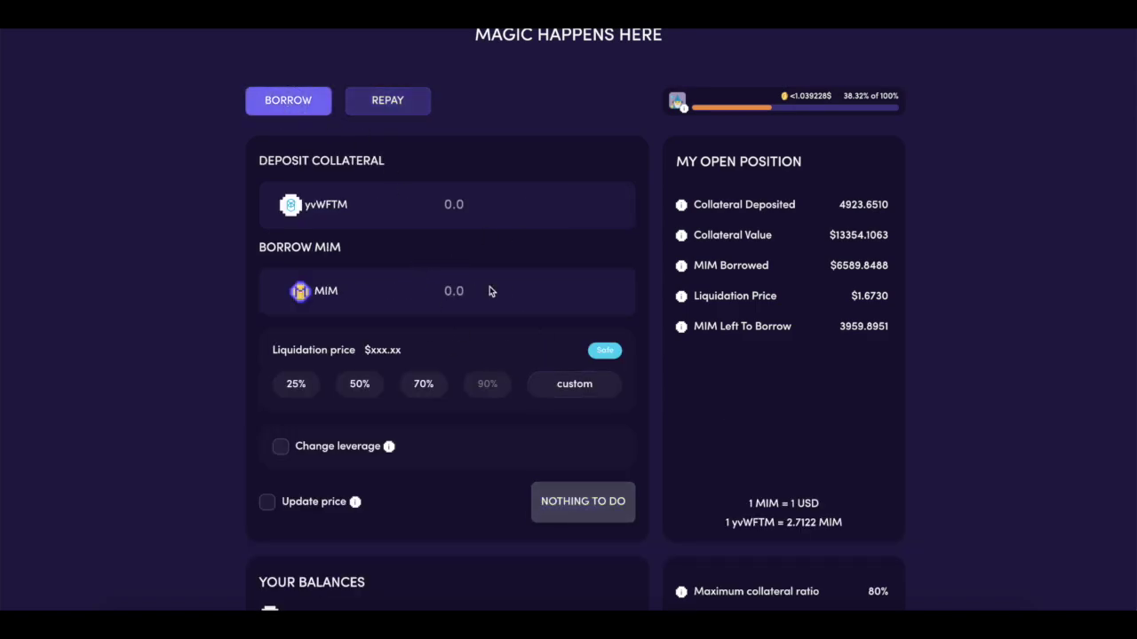
scroll(575, 413, "down", 3)
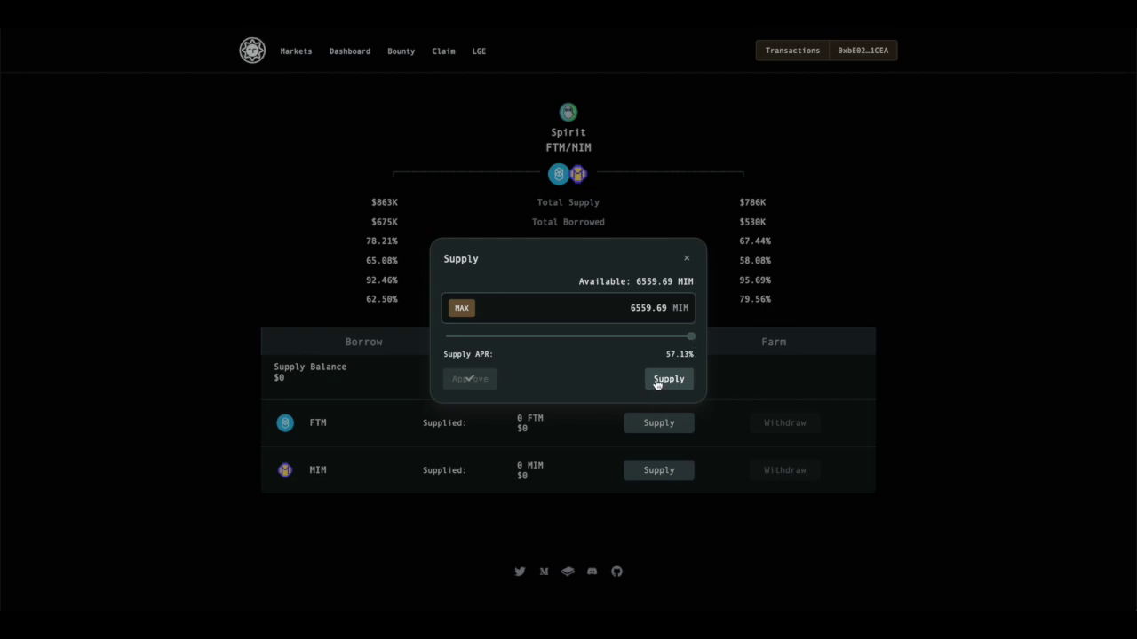
Switch to Tarot, supply the 6559.69 MIM, confirm the transaction in the wallet, and close the supply dialog
left_click(657, 382)
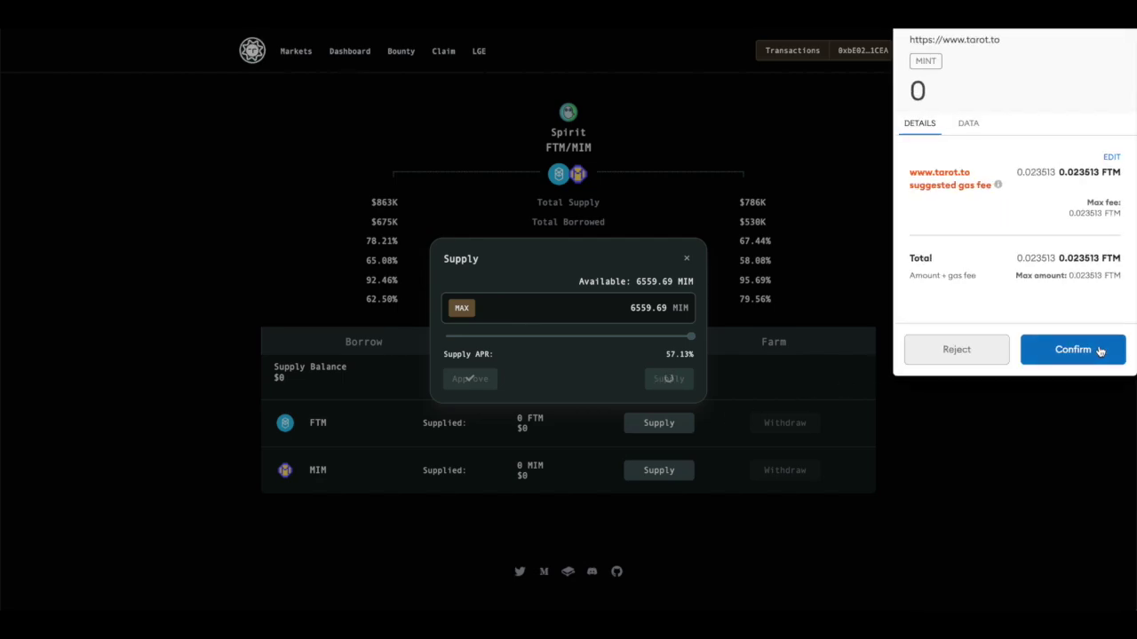
left_click(1099, 352)
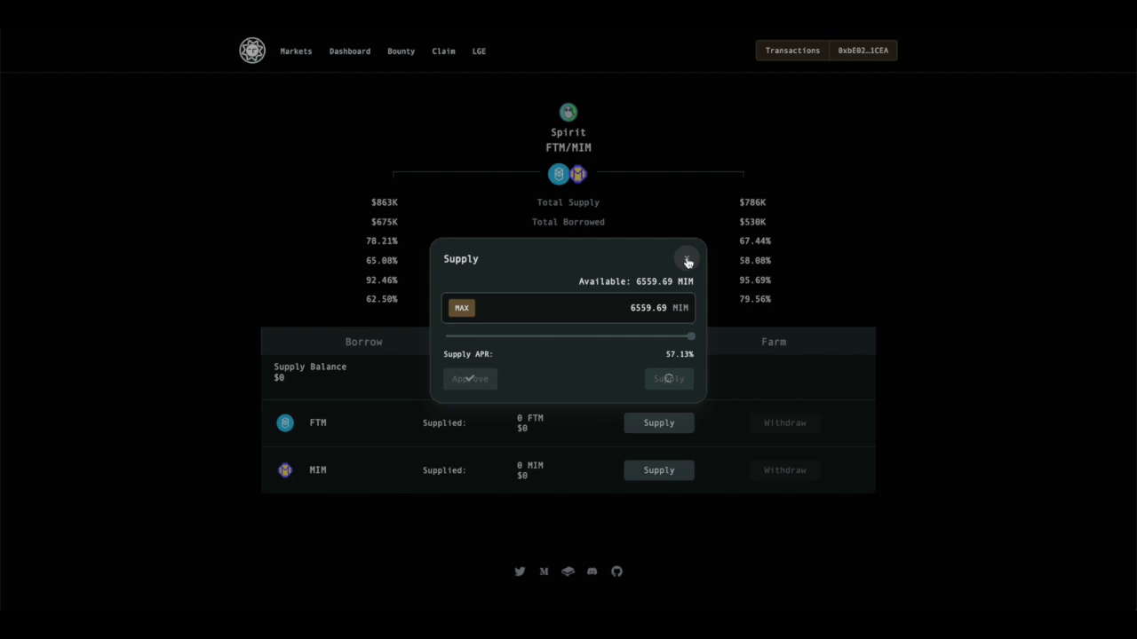
left_click(687, 260)
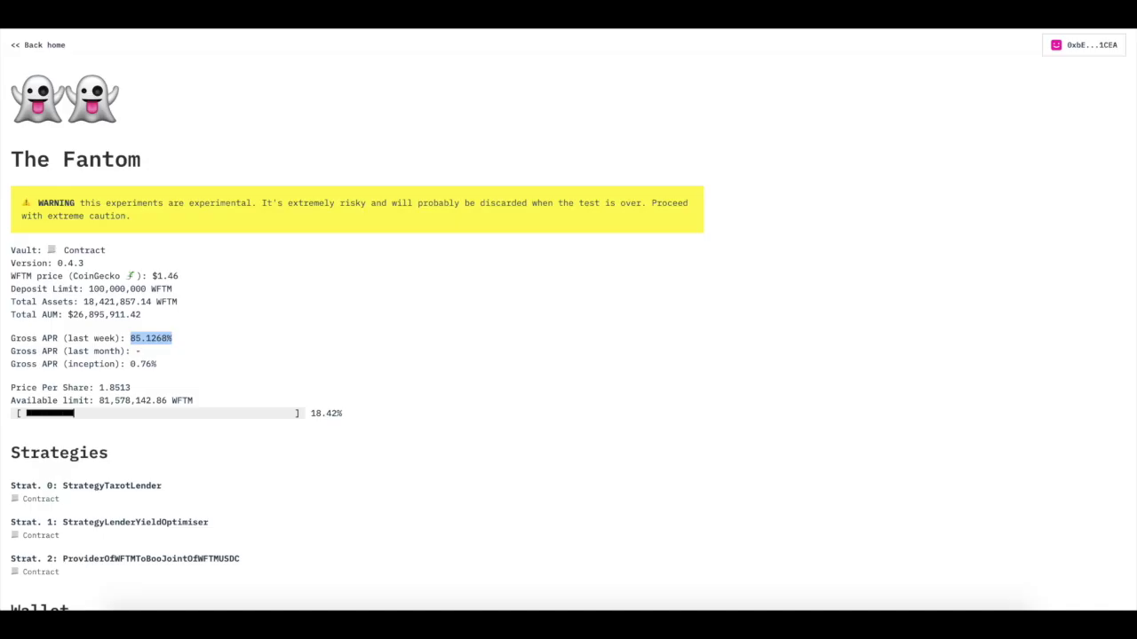
Switch to ape.tax and review the Fantom's Dai Hard vault's APR and strategies before returning to the vault list
scroll(234, 352, "left", 5)
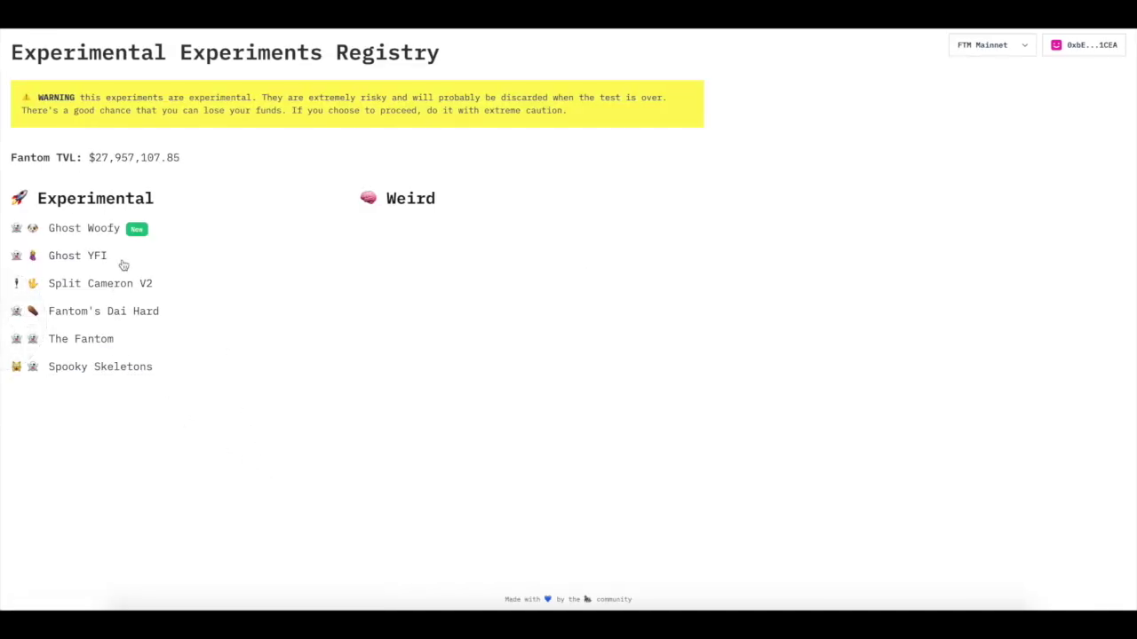
left_click(104, 311)
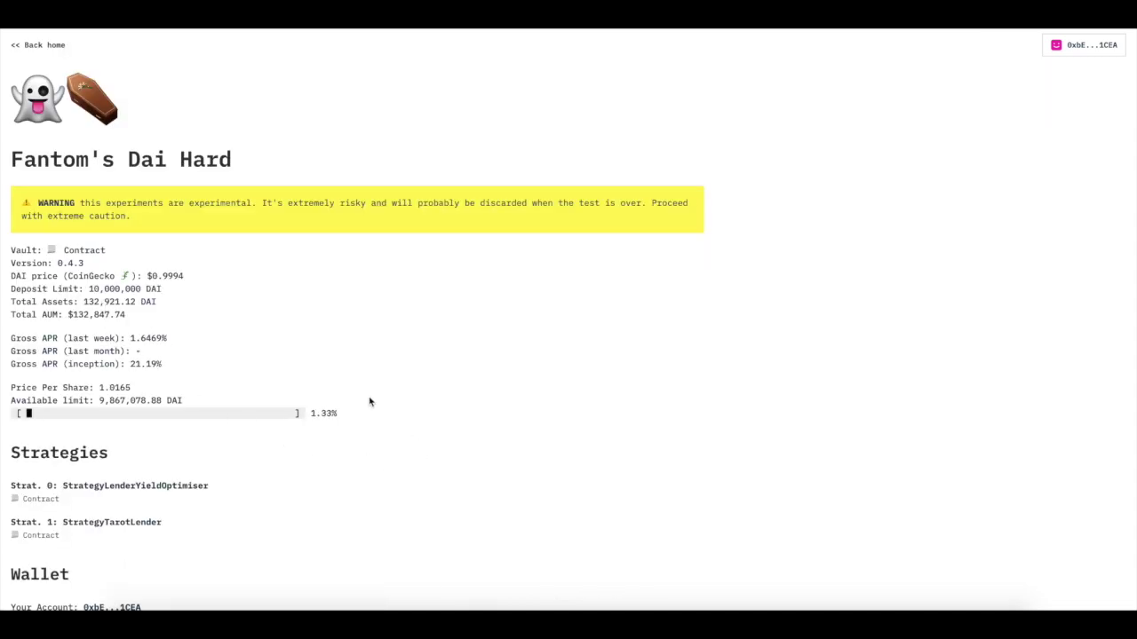
scroll(180, 308, "down", 1)
scroll(91, 235, "left", 5)
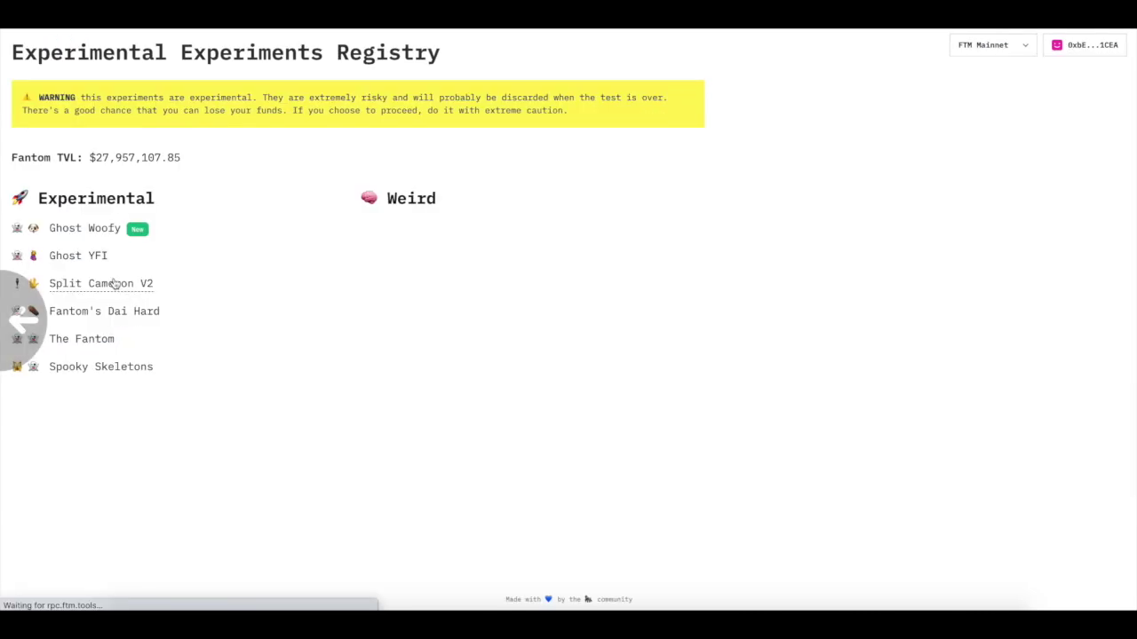
Examine the Spooky Skeletons vault's BOO price, APR, strategies and deposit options, and return to the vault list
left_click(100, 367)
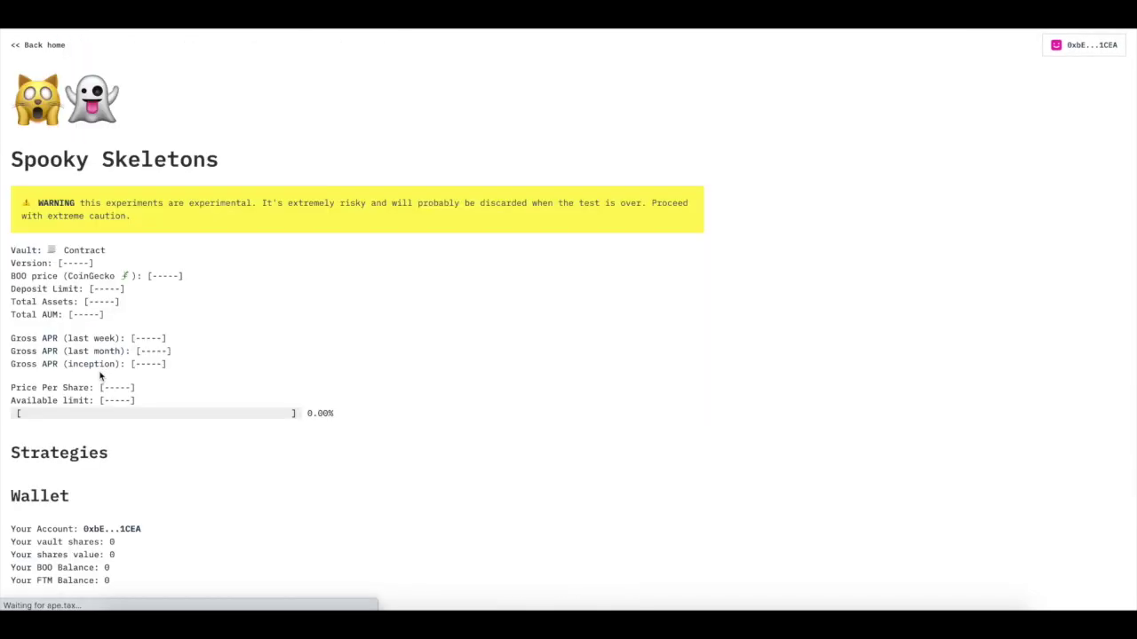
scroll(388, 393, "down", 3)
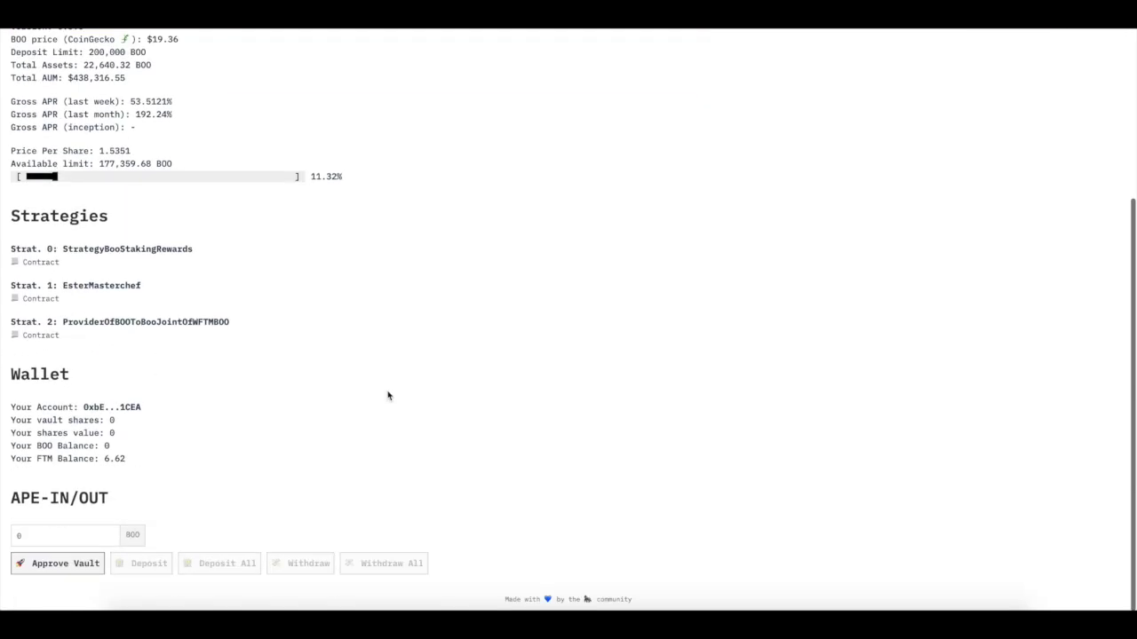
scroll(388, 395, "up", 3)
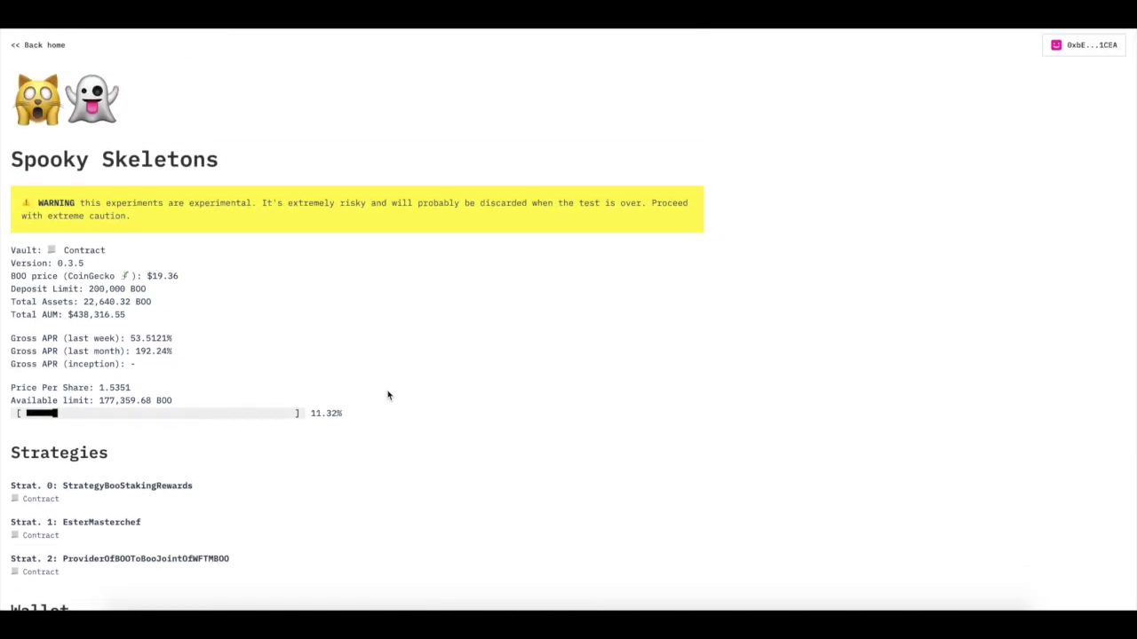
scroll(388, 391, "down", 3)
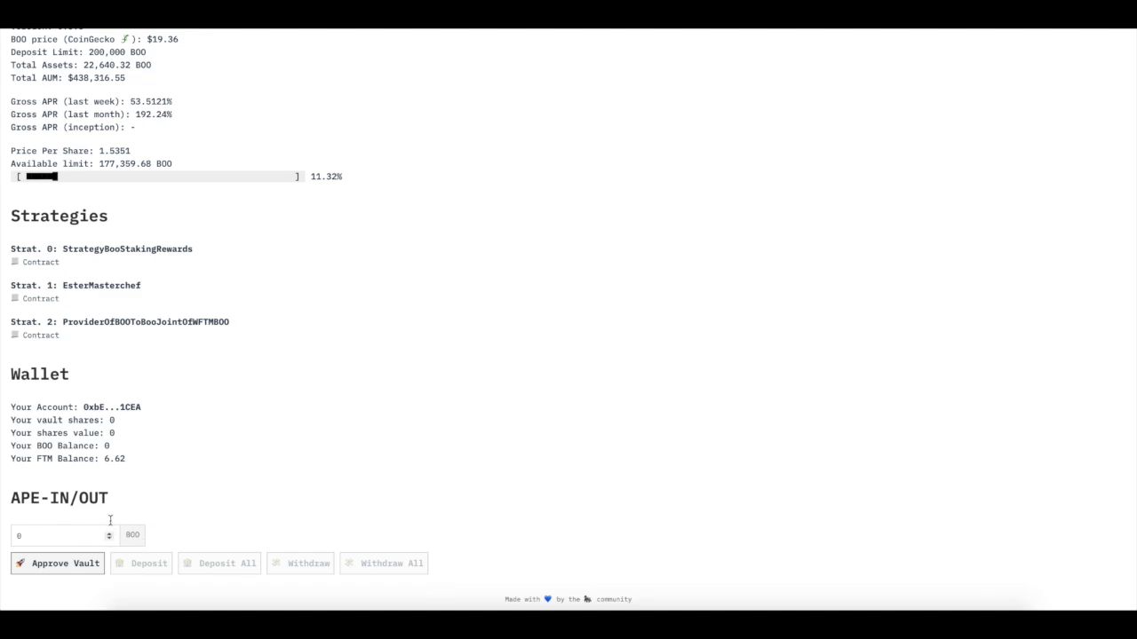
scroll(338, 227, "up", 3)
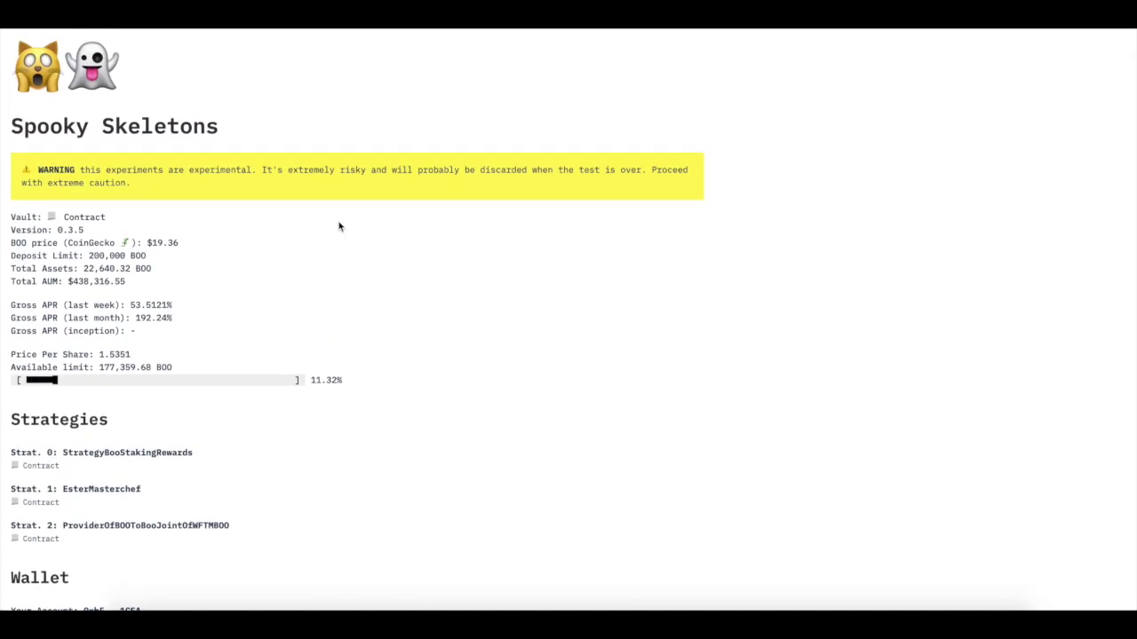
scroll(338, 227, "down", 2)
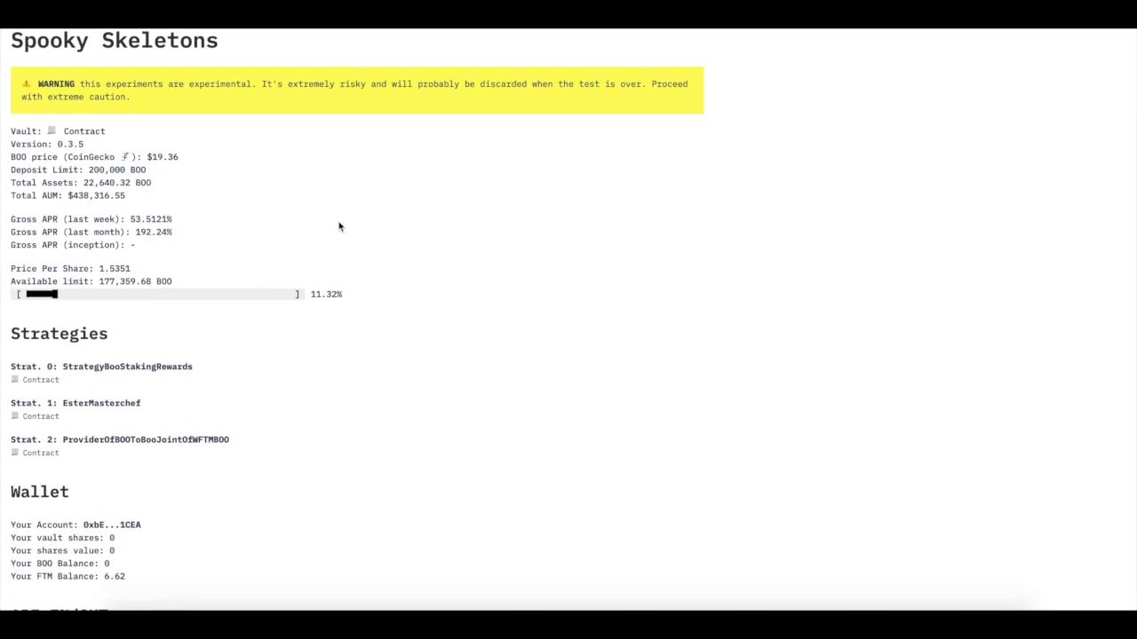
scroll(338, 227, "up", 3)
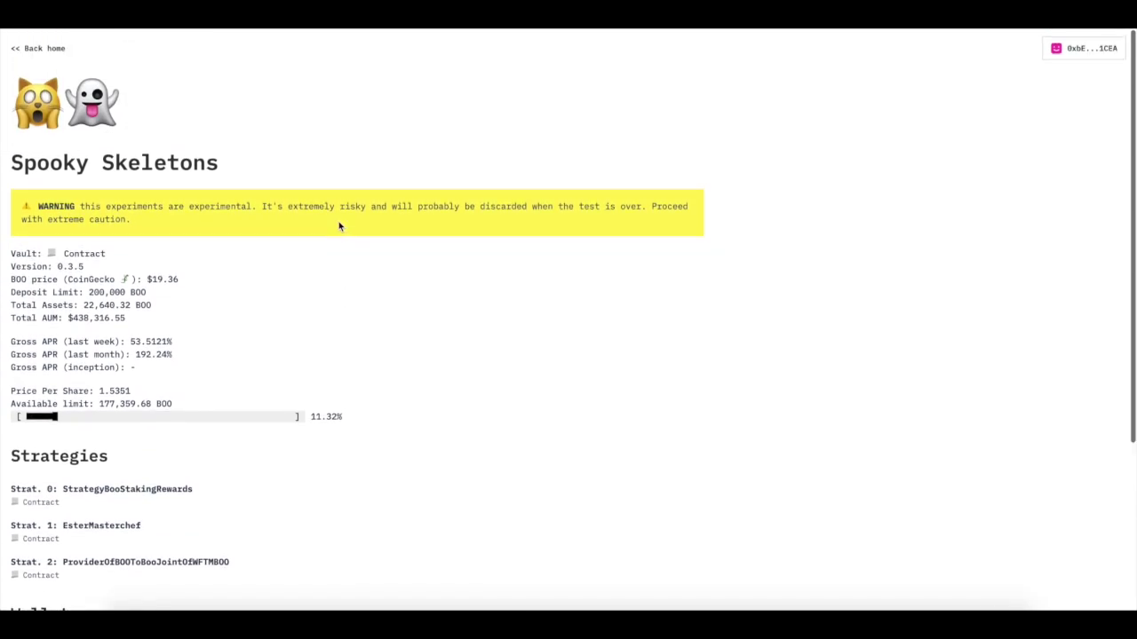
left_click(16, 46)
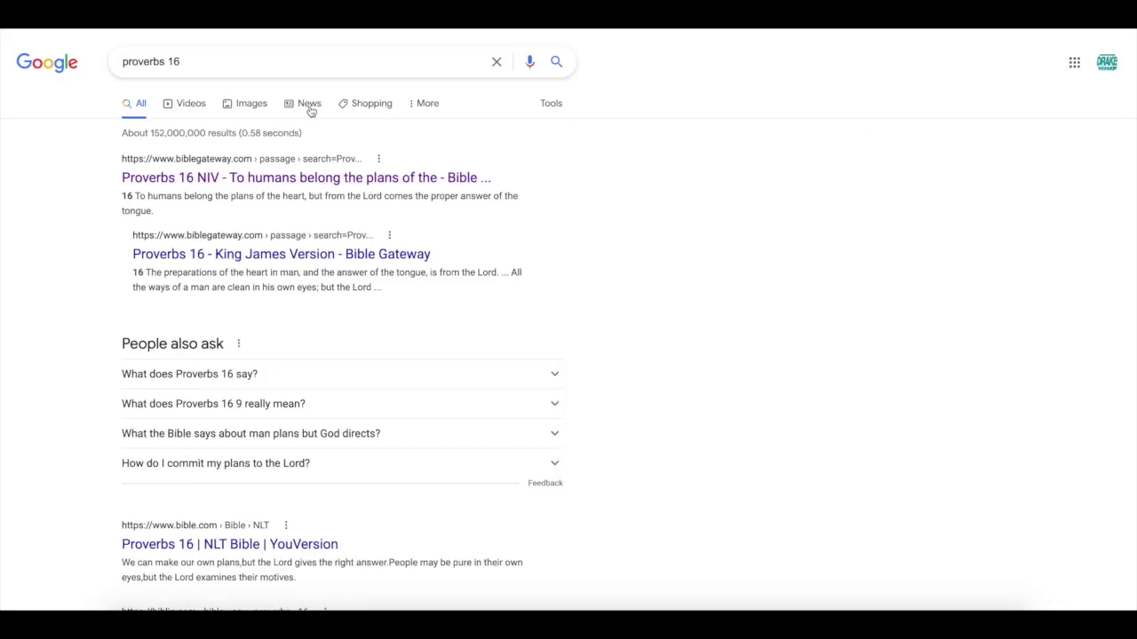
Open the Bible Gateway Proverbs 16 NIV result from the Google search and look through the chapter
left_click(304, 165)
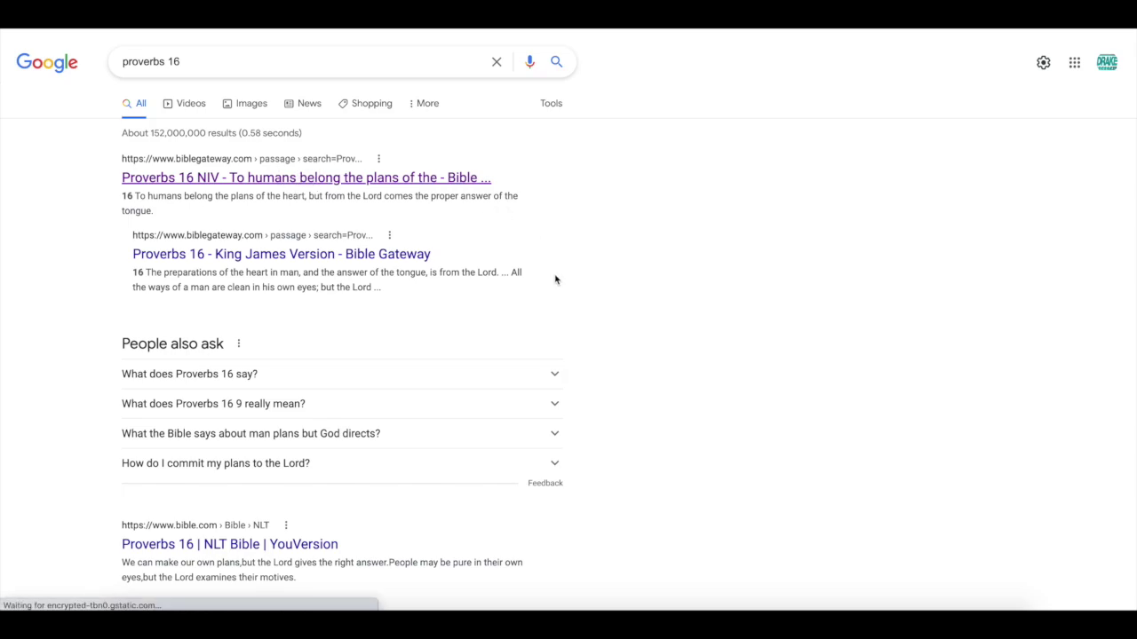
scroll(457, 402, "down", 15)
scroll(457, 403, "up", 3)
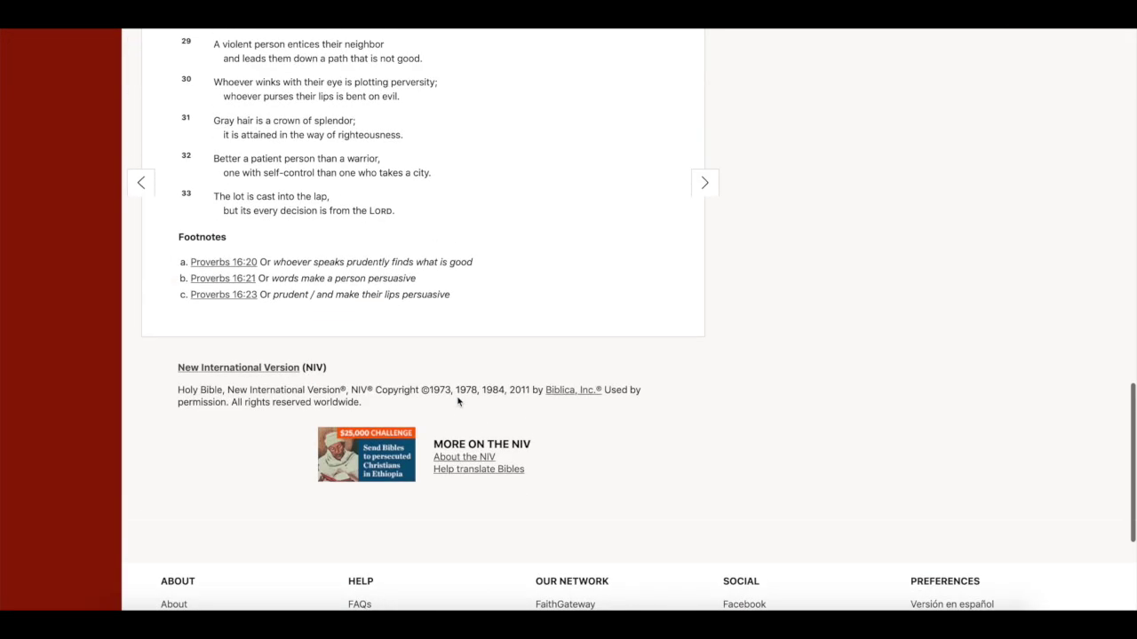